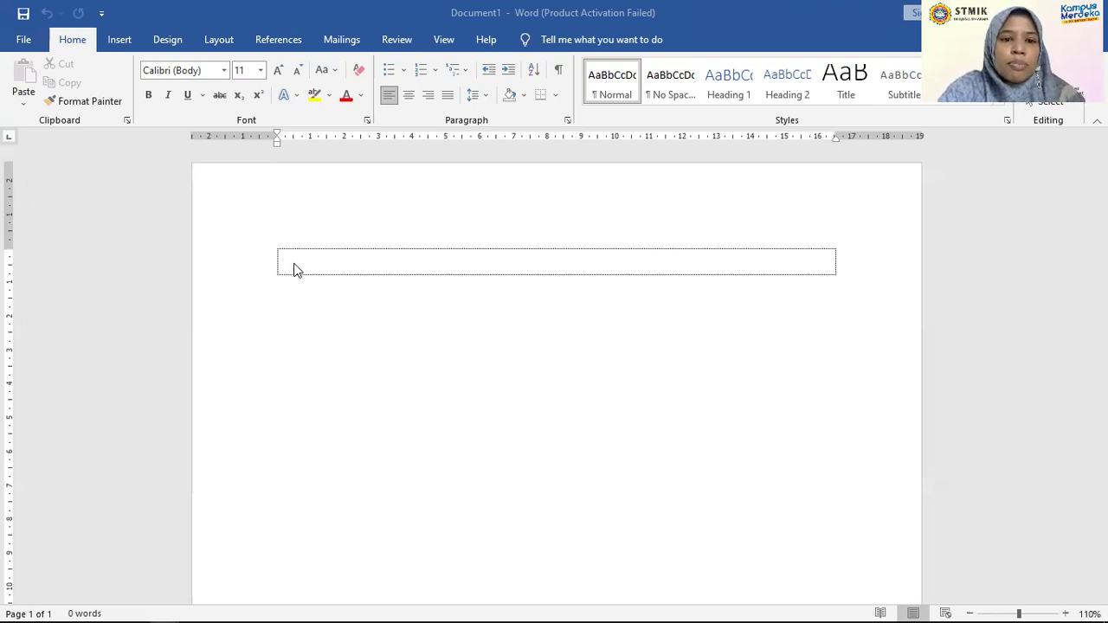
# Step: Generate twelve paragraphs of sample text in the blank document with the formula =rand(12)
pyautogui.click(293, 270)
pyautogui.write('=')
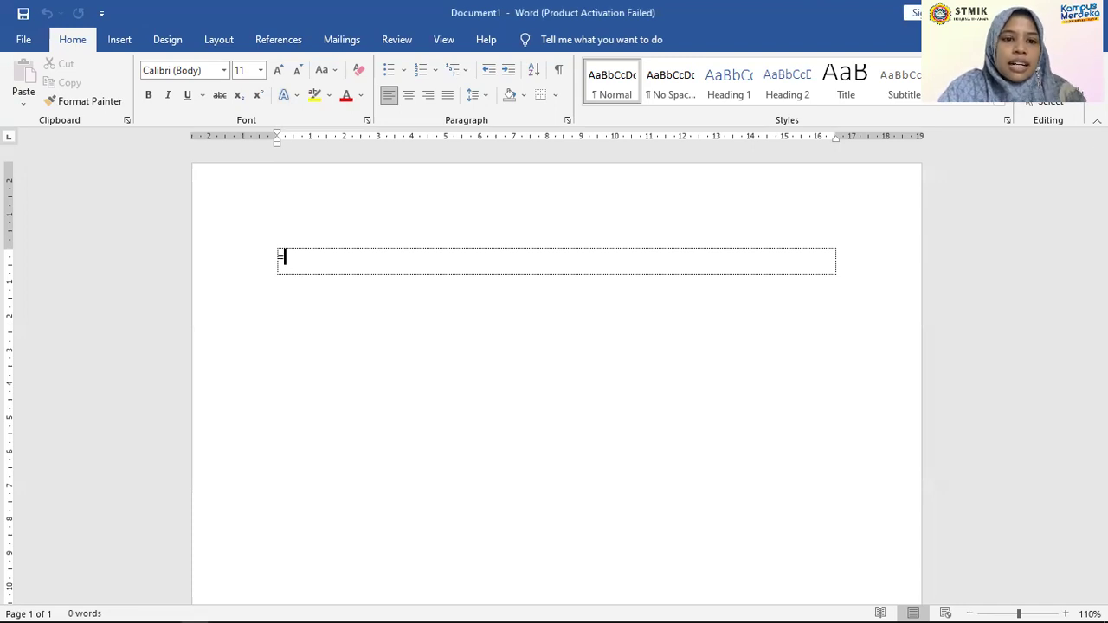
pyautogui.write('ran')
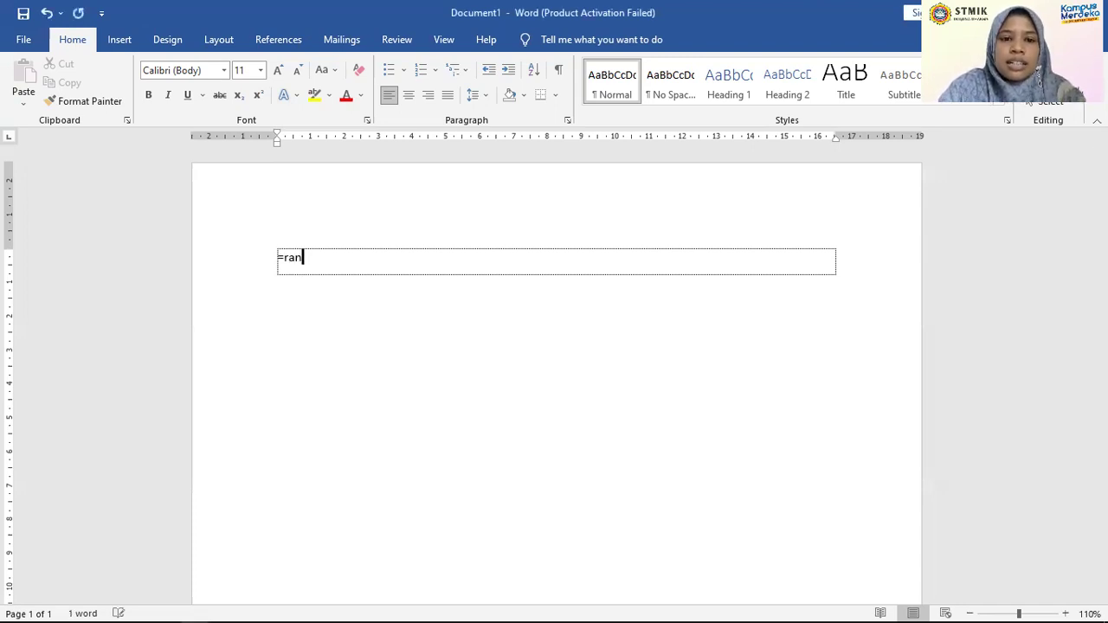
pyautogui.write('d')
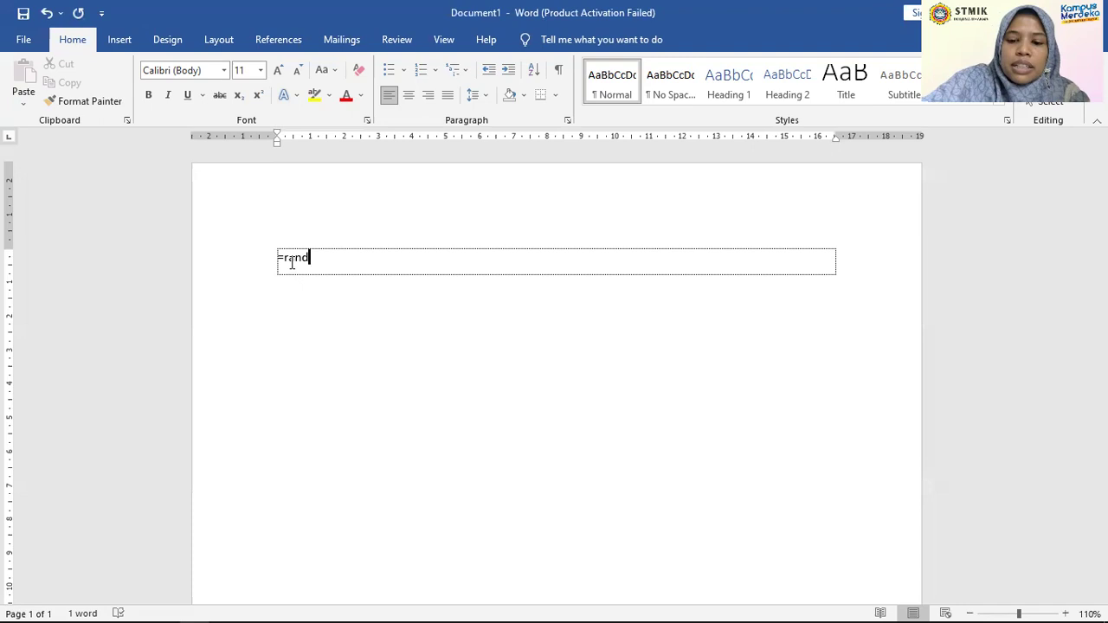
pyautogui.write('(')
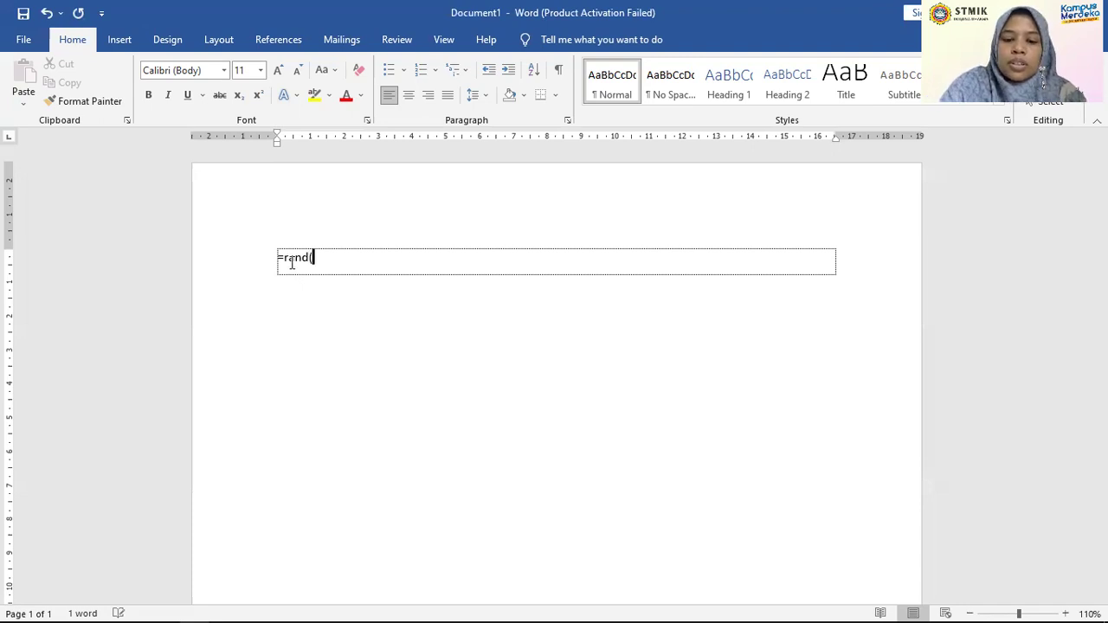
pyautogui.write('12')
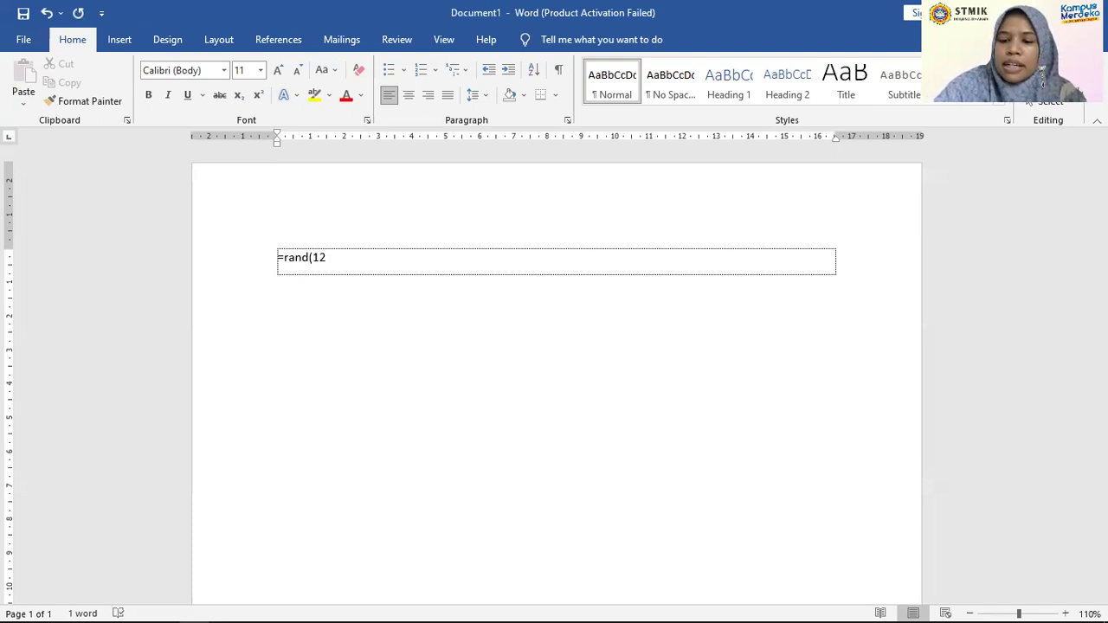
pyautogui.write(')')
pyautogui.press('Return')
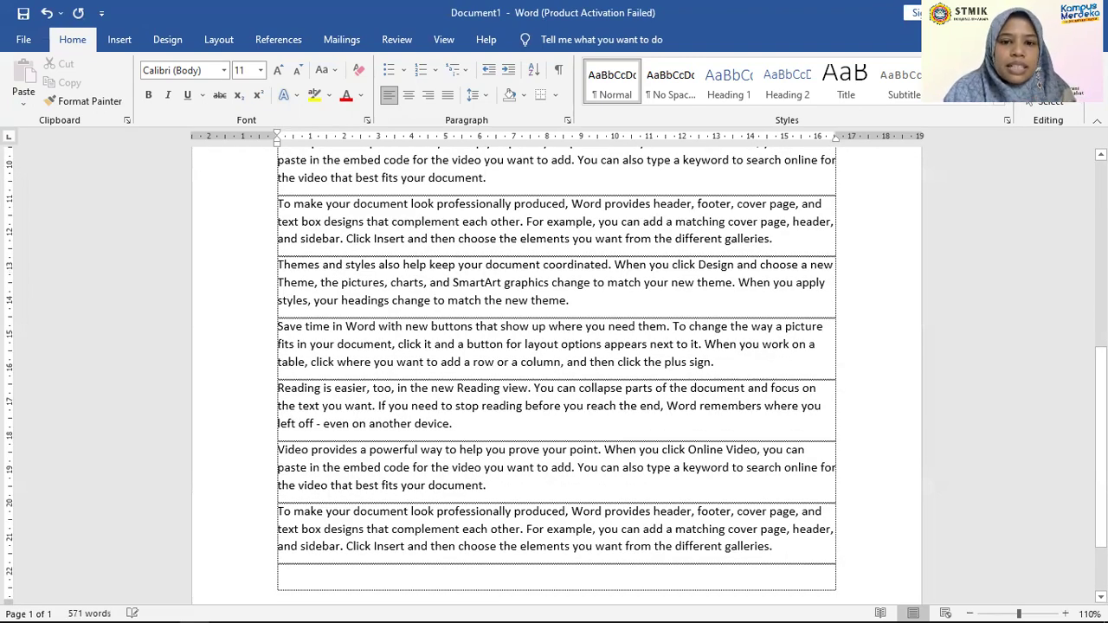
# Step: Set the font of the whole document's text to Times New Roman, size 12
pyautogui.hotkey('ctrl', 'a')
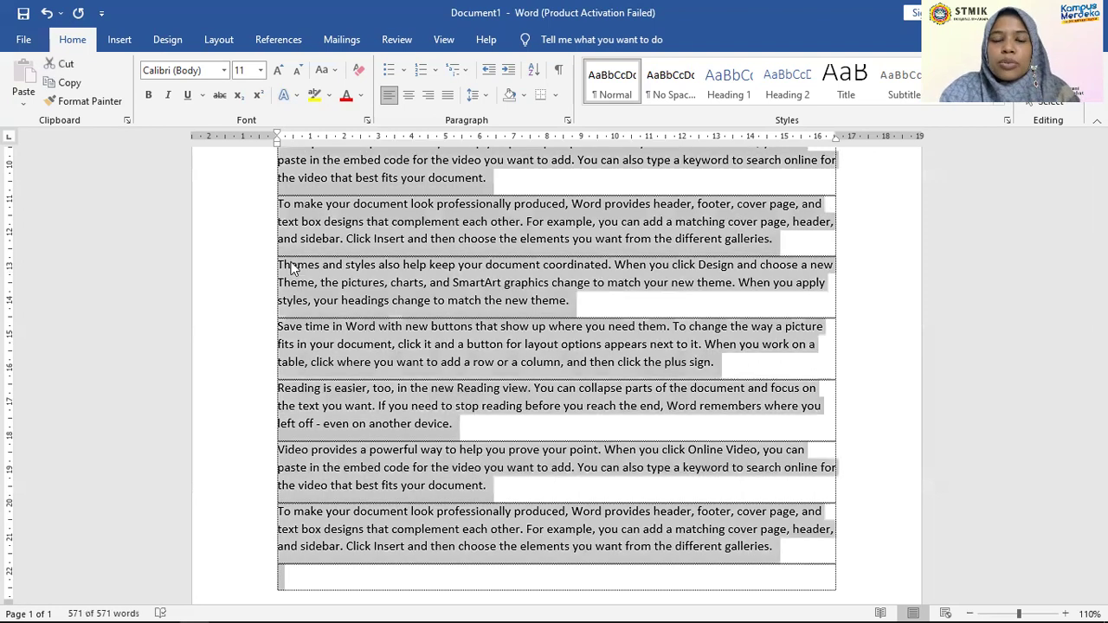
pyautogui.click(182, 73)
pyautogui.write('Times New Roma')
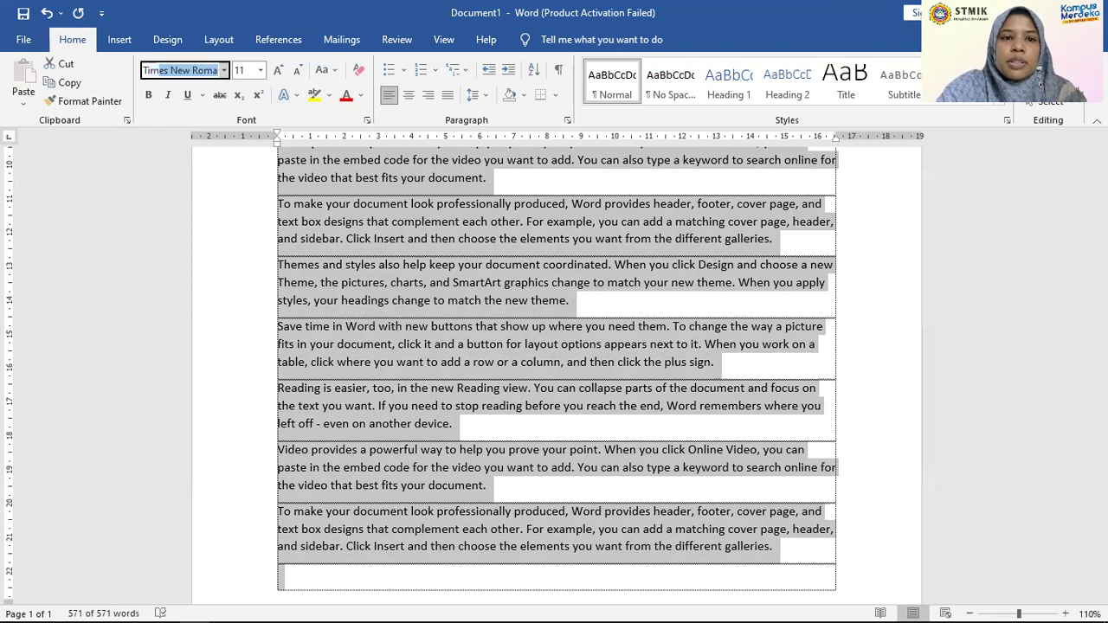
pyautogui.press('Return')
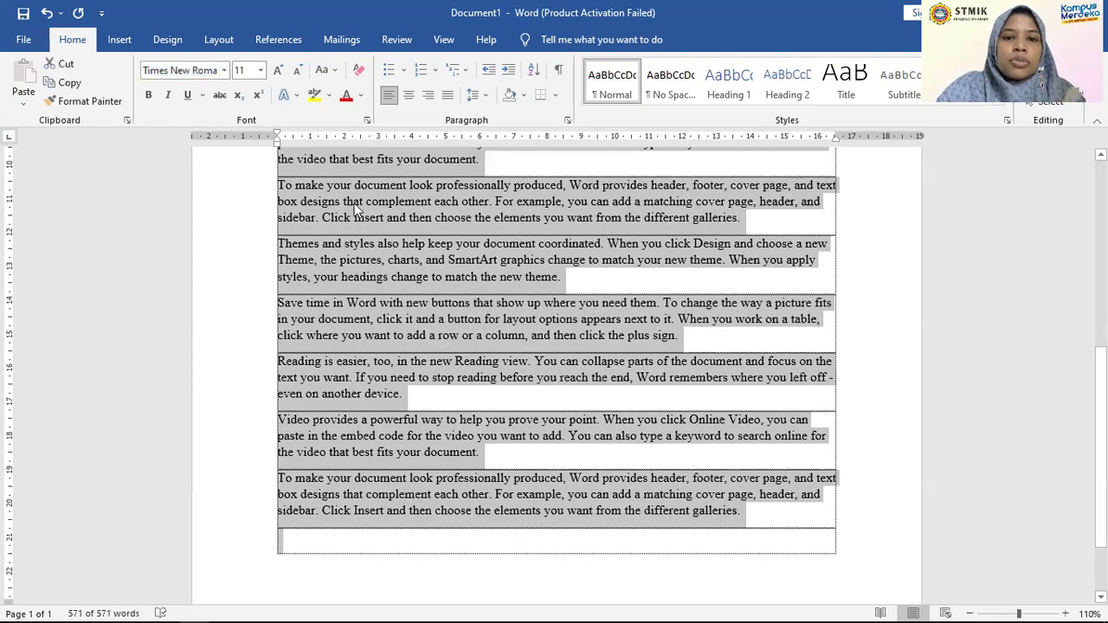
pyautogui.click(246, 73)
pyautogui.write('12')
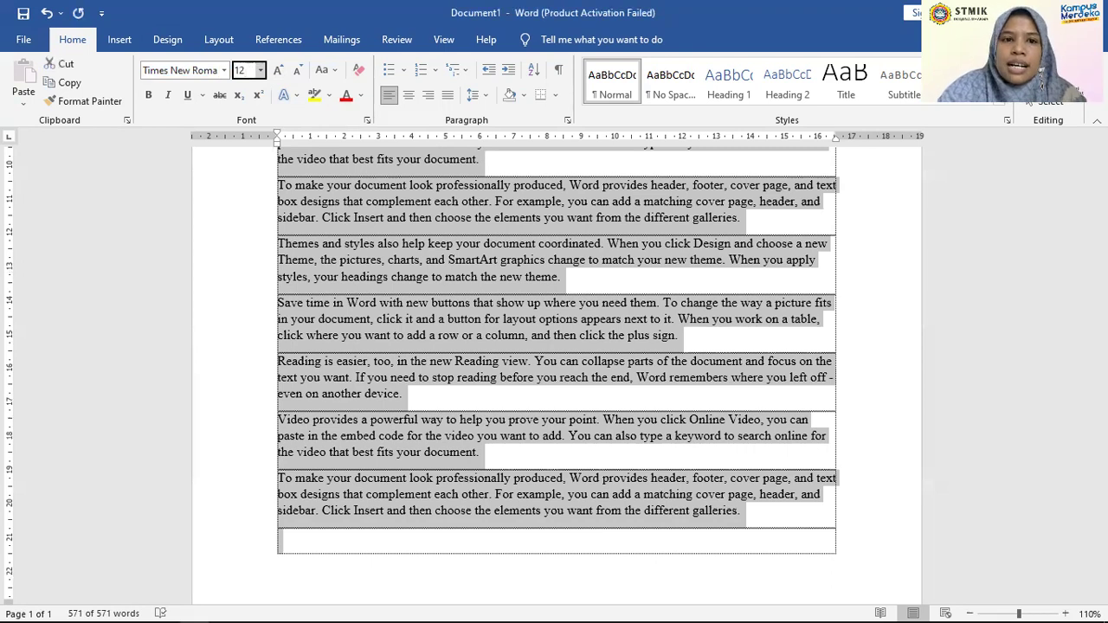
pyautogui.press('Return')
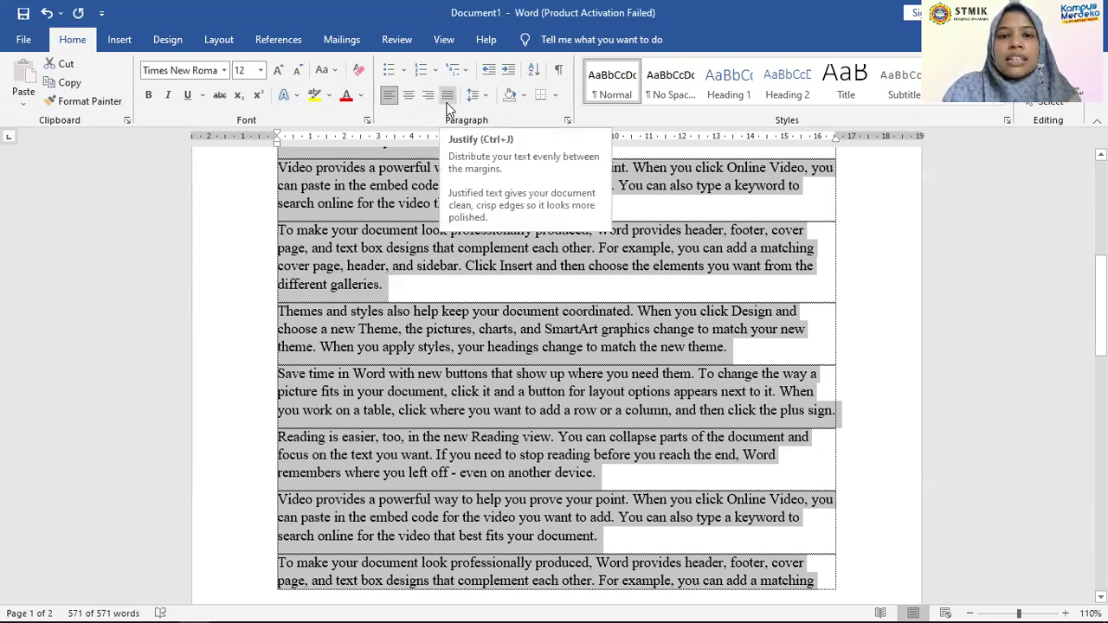
# Step: Justify all the text in the document, then deselect it
pyautogui.click(448, 95)
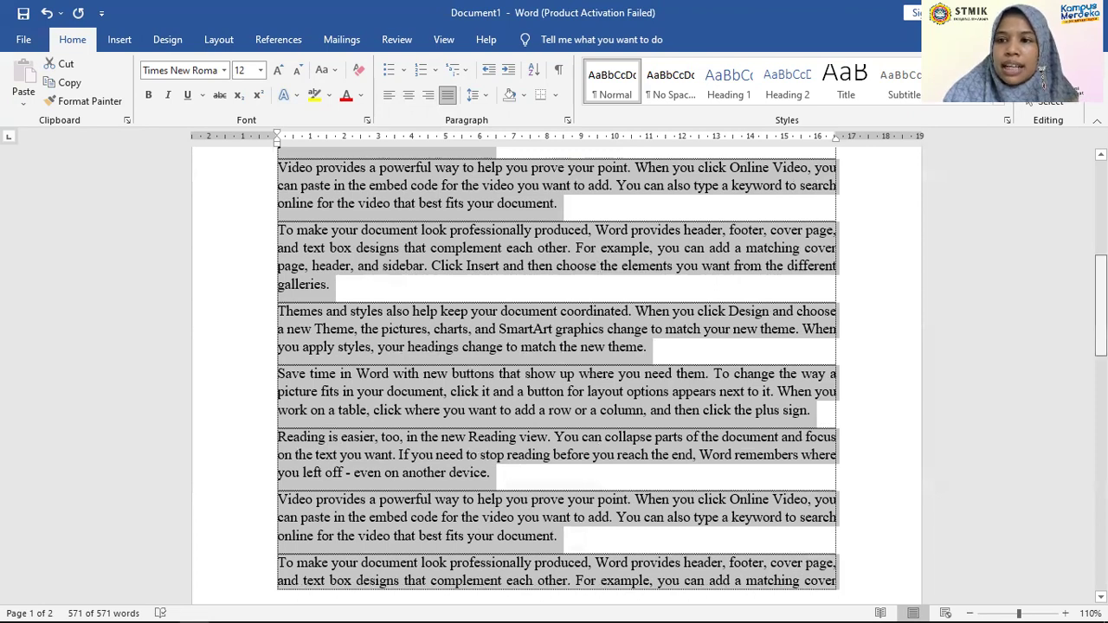
pyautogui.scroll(2, 474, 316)
pyautogui.click(474, 294)
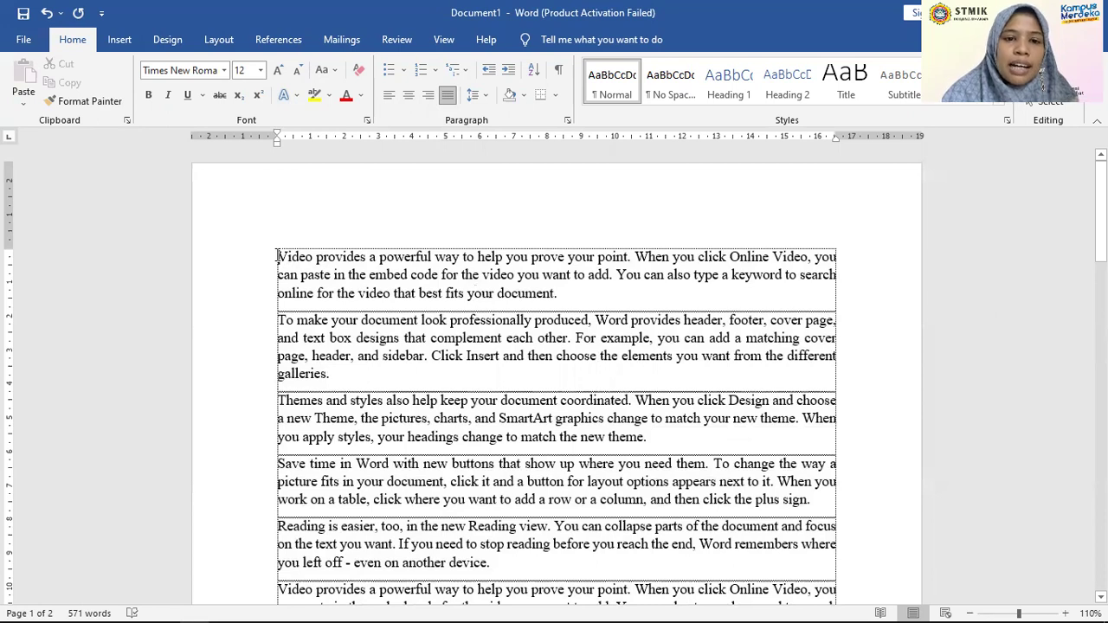
# Step: Set the line spacing of the first paragraph to 2.0
pyautogui.moveTo(277, 256); pyautogui.dragTo(838, 256)
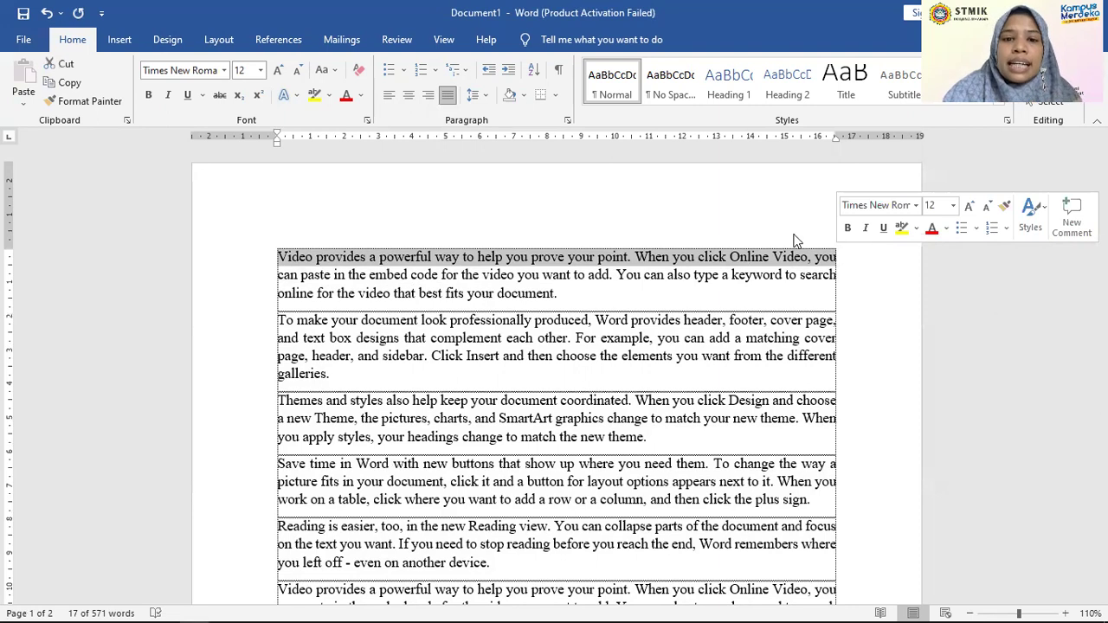
pyautogui.click(474, 274)
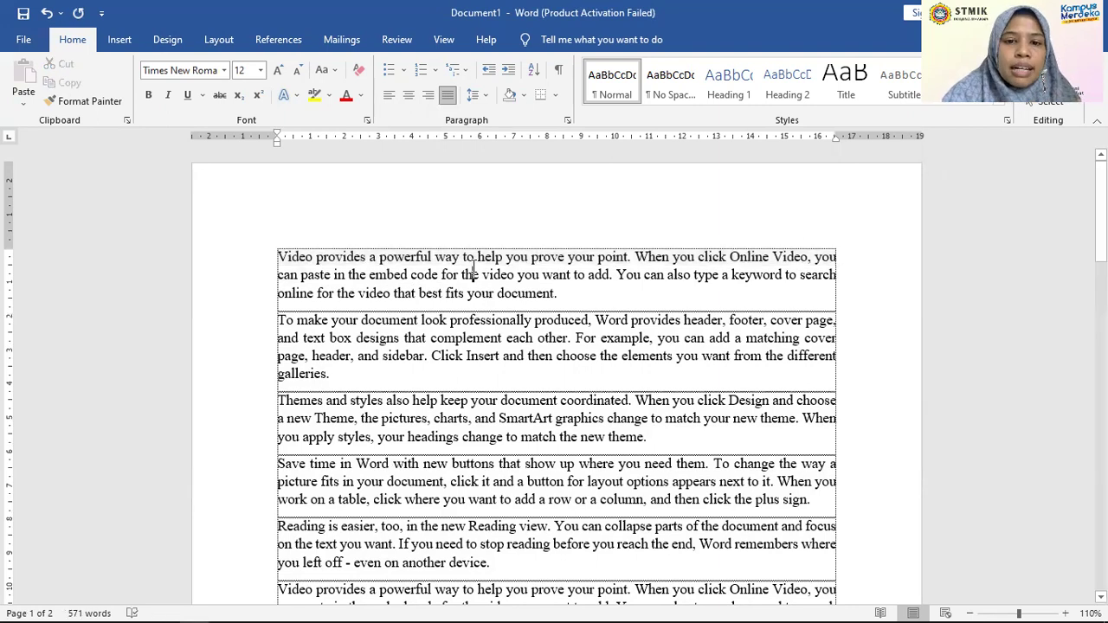
pyautogui.click(487, 96)
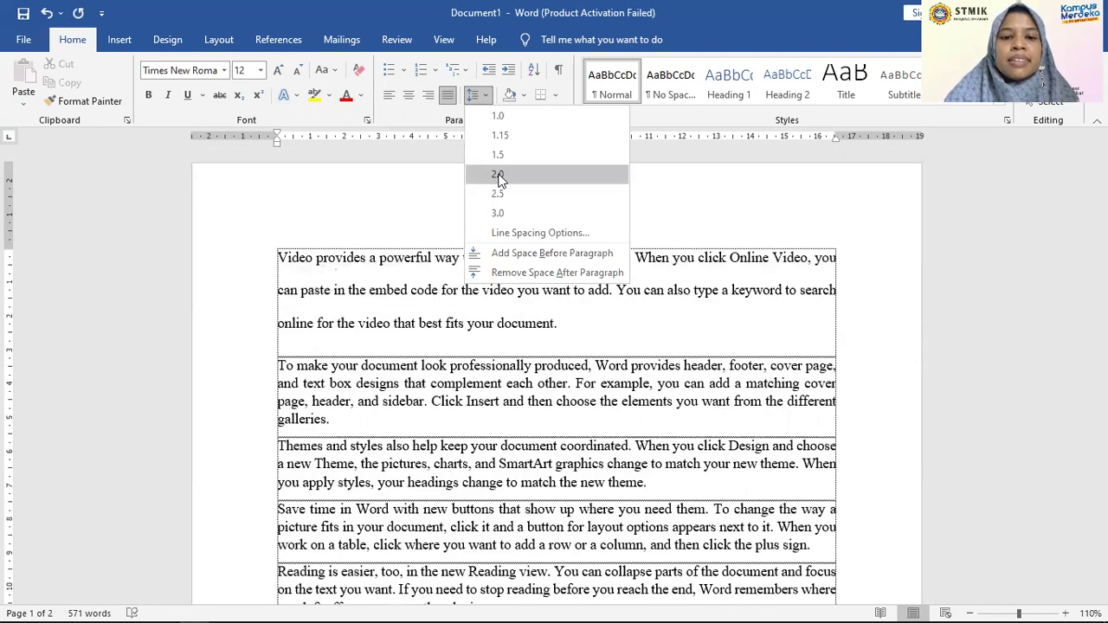
pyautogui.click(498, 176)
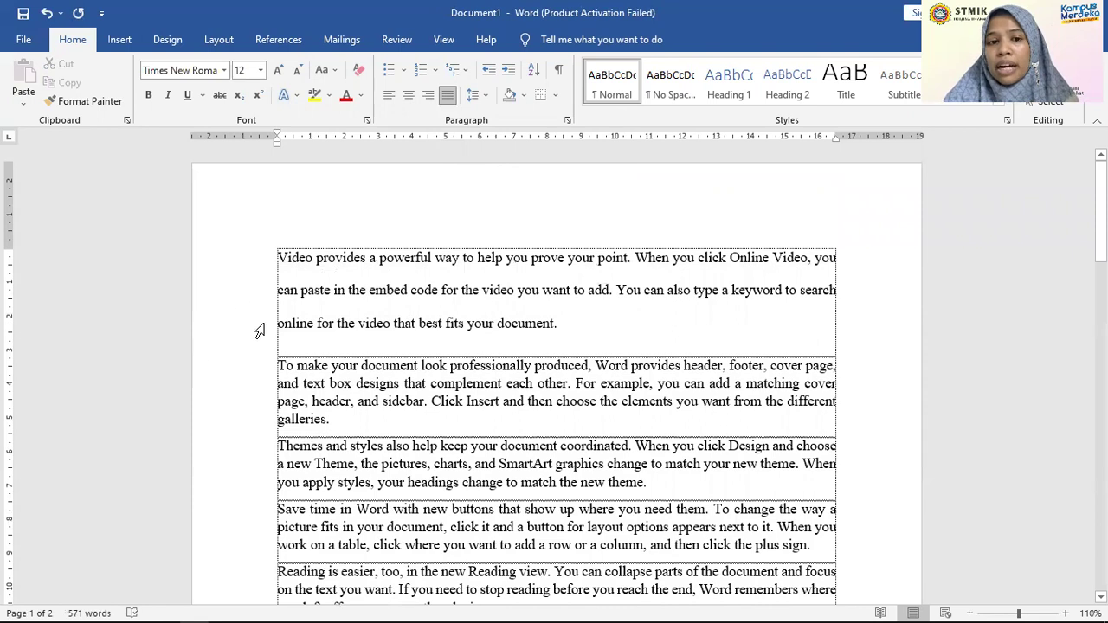
pyautogui.click(263, 287)
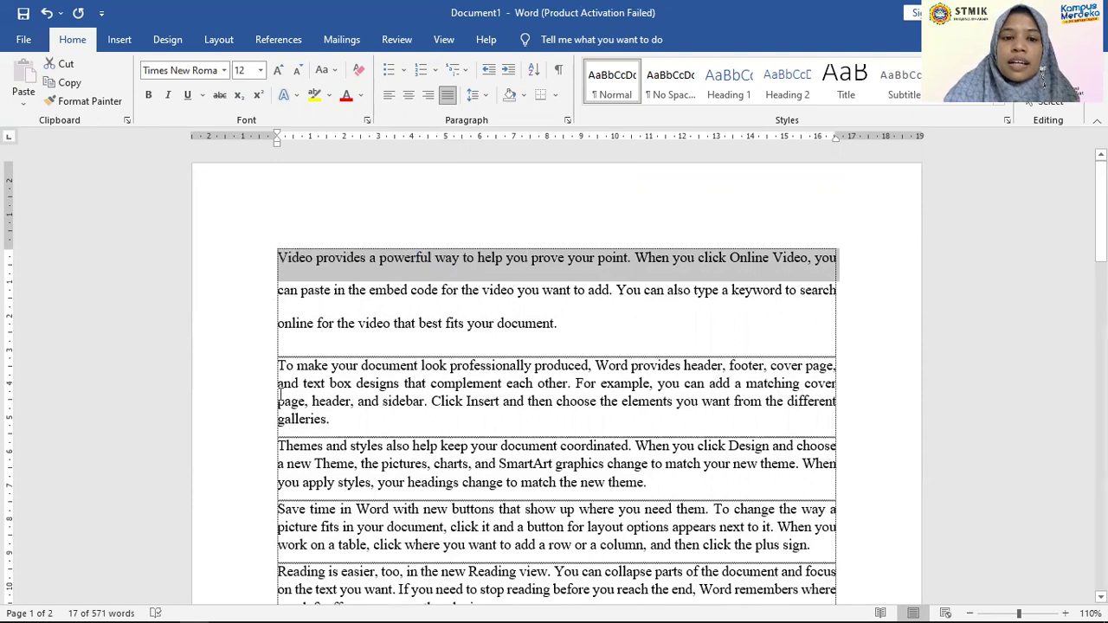
pyautogui.click(273, 401)
pyautogui.click(279, 367)
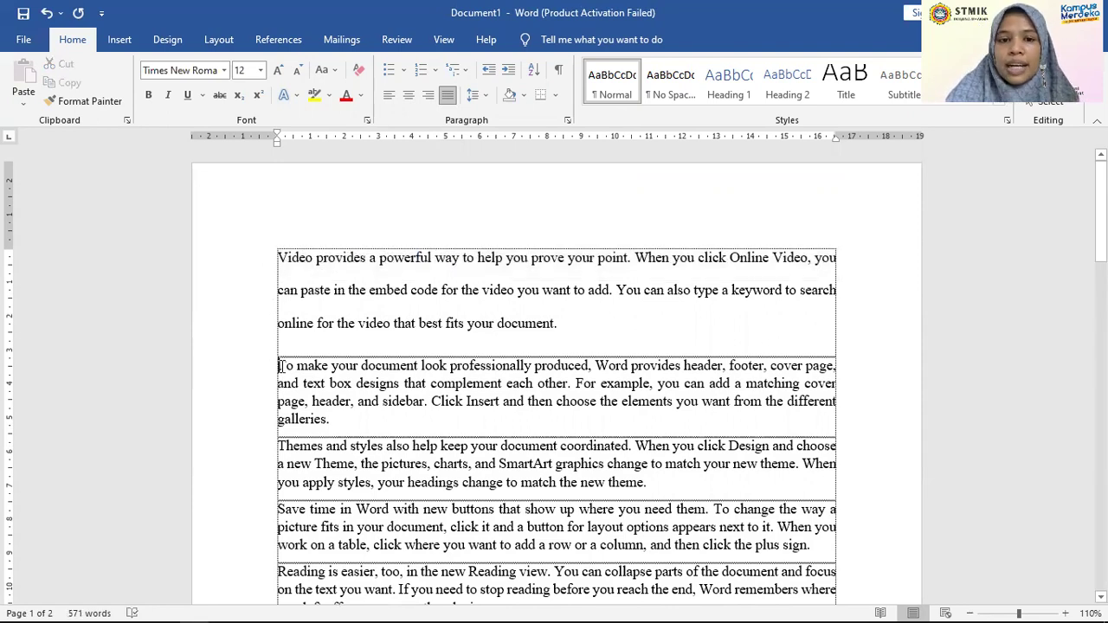
pyautogui.click(279, 260)
pyautogui.click(280, 260)
pyautogui.click(286, 385)
pyautogui.click(288, 340)
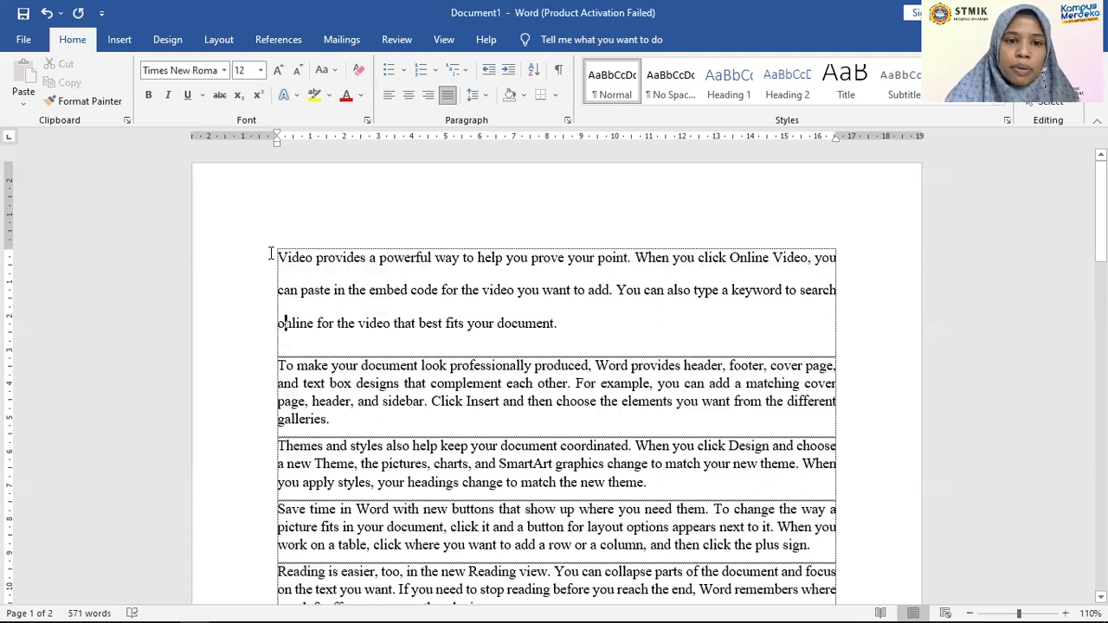
# Step: Apply 2.0 line spacing to the first two paragraphs together
pyautogui.moveTo(275, 255); pyautogui.dragTo(558, 419)
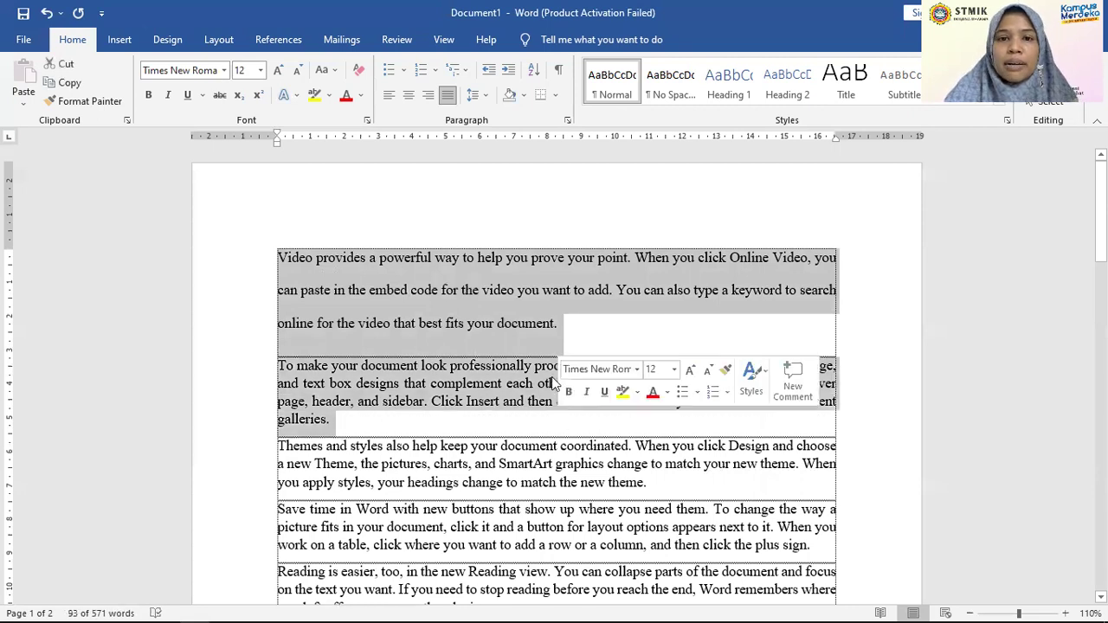
pyautogui.click(487, 103)
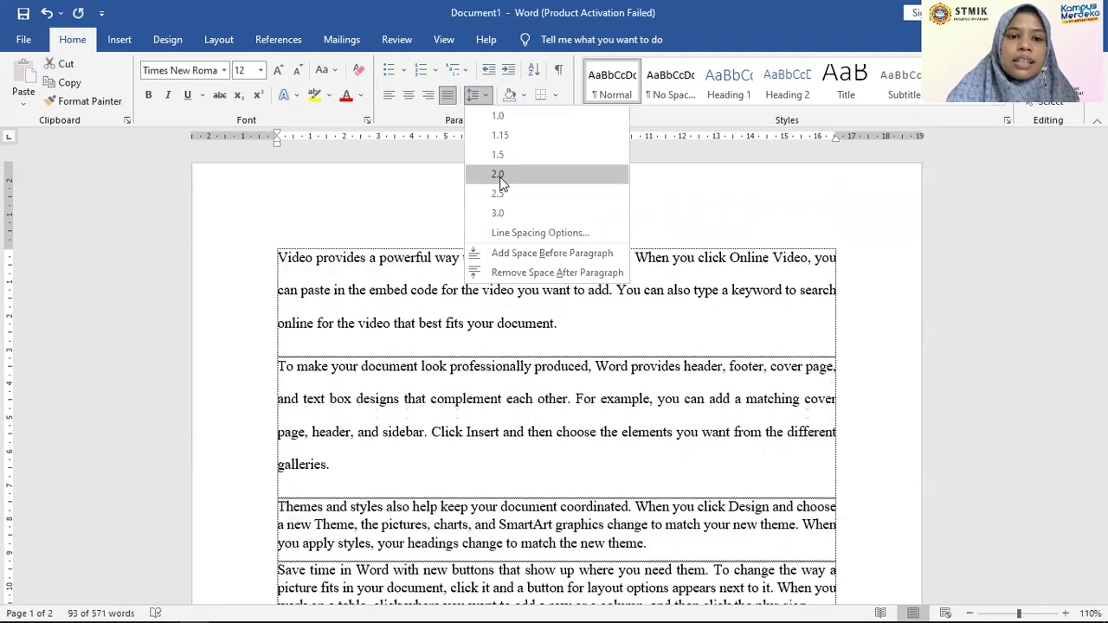
pyautogui.click(500, 176)
pyautogui.click(400, 397)
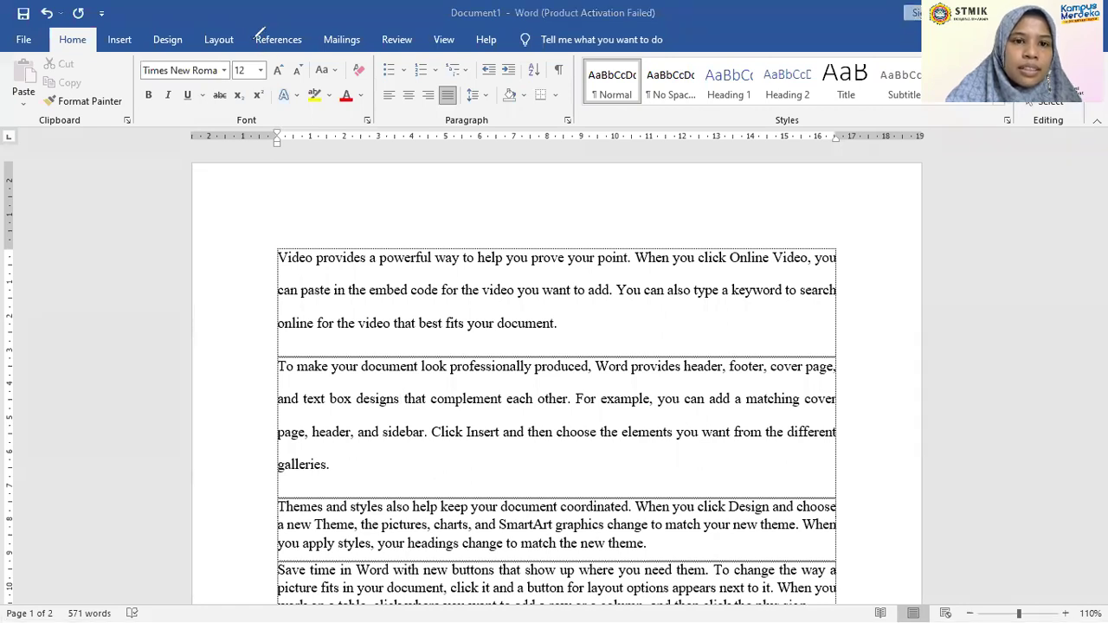
# Step: Set the spacing after the first paragraph to 0 pt
pyautogui.moveTo(224, 31)
pyautogui.mouseDown()
pyautogui.moveTo(204, 34)
pyautogui.moveTo(209, 46)
pyautogui.moveTo(246, 45)
pyautogui.moveTo(227, 30)
pyautogui.mouseUp()
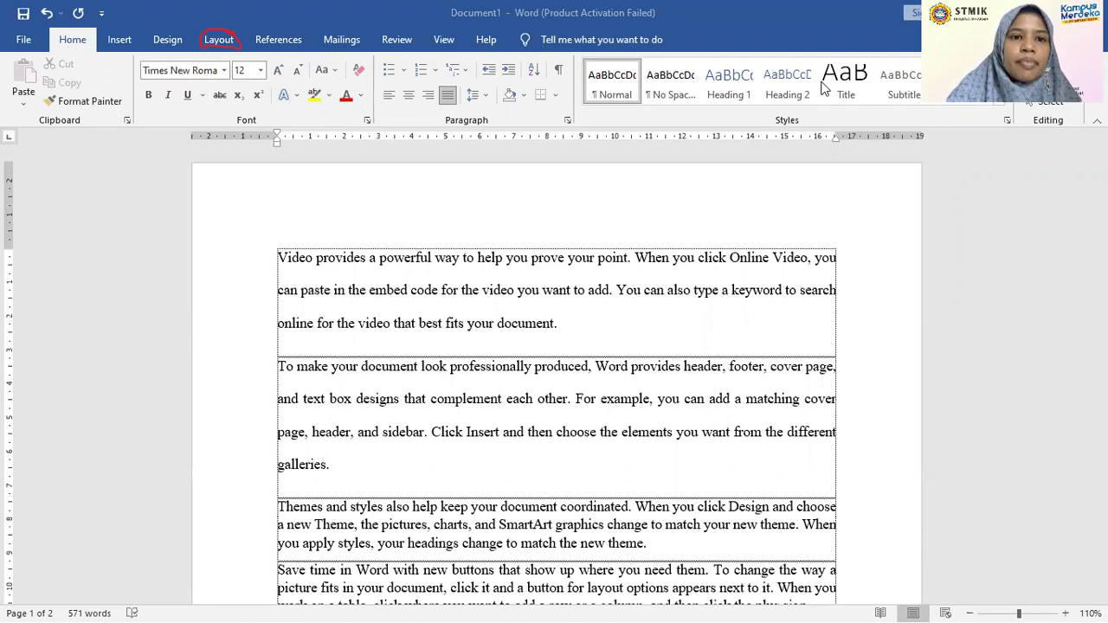
pyautogui.click(216, 40)
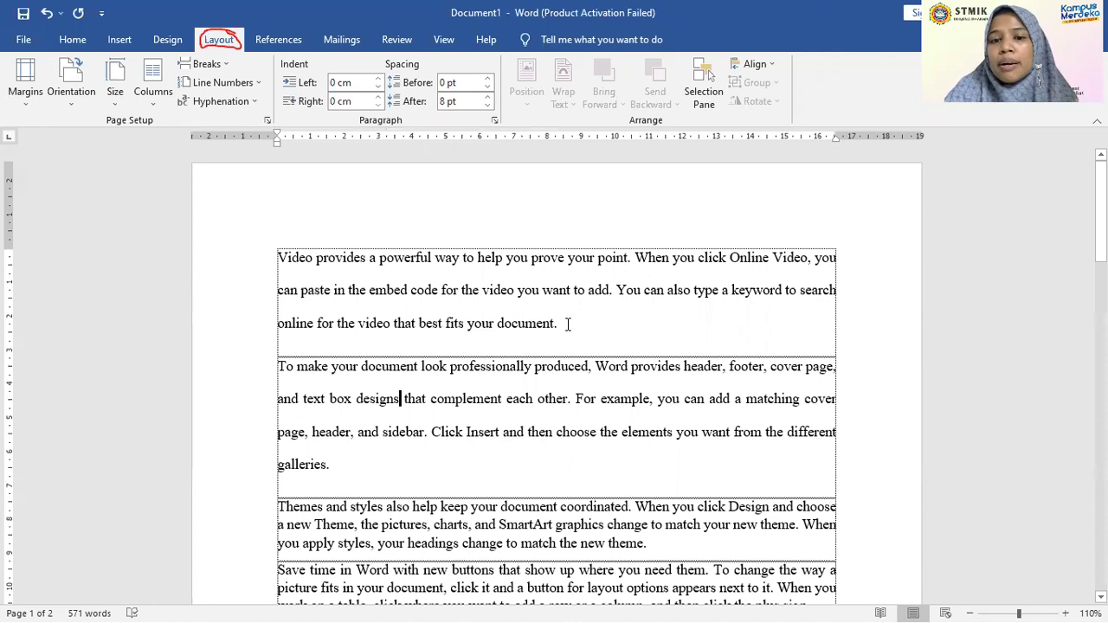
pyautogui.moveTo(568, 323); pyautogui.dragTo(266, 264)
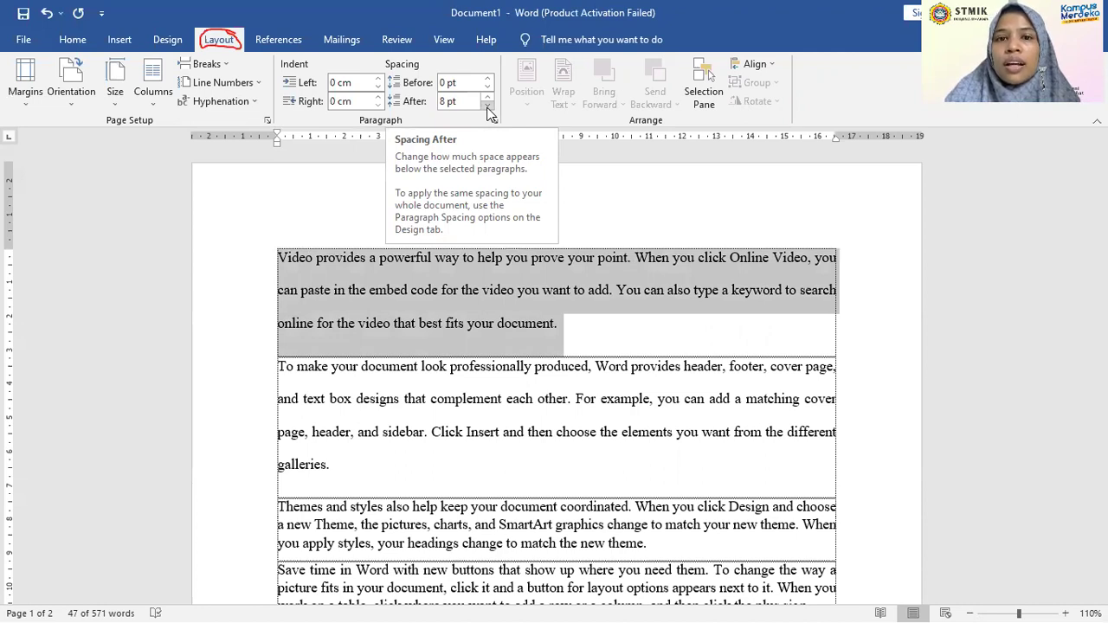
pyautogui.click(487, 106)
pyautogui.click(487, 106)
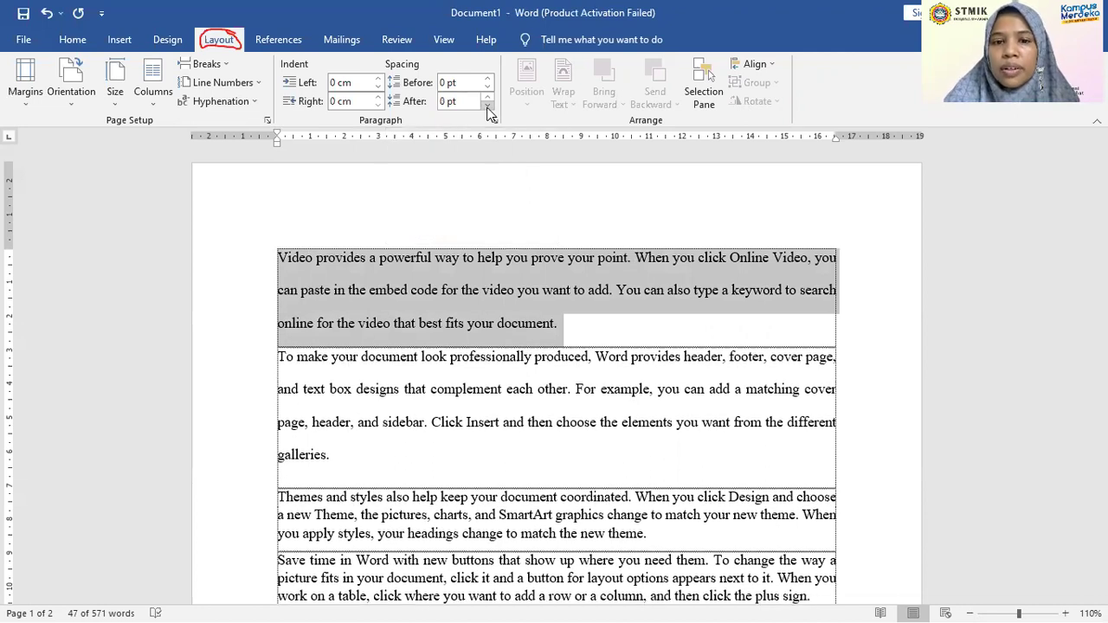
pyautogui.click(488, 106)
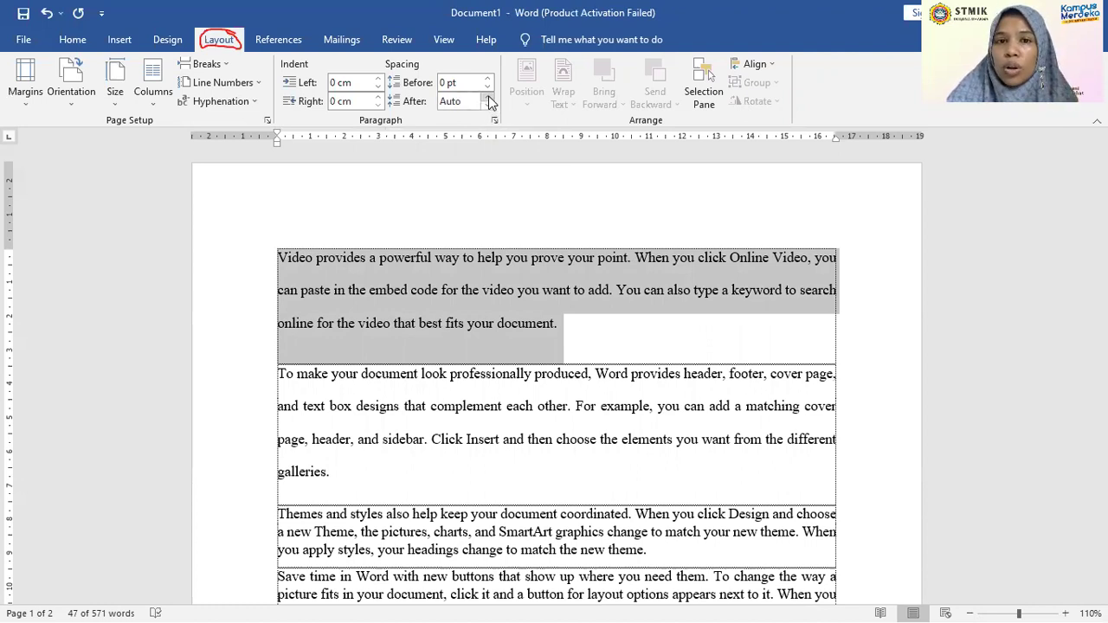
pyautogui.click(488, 97)
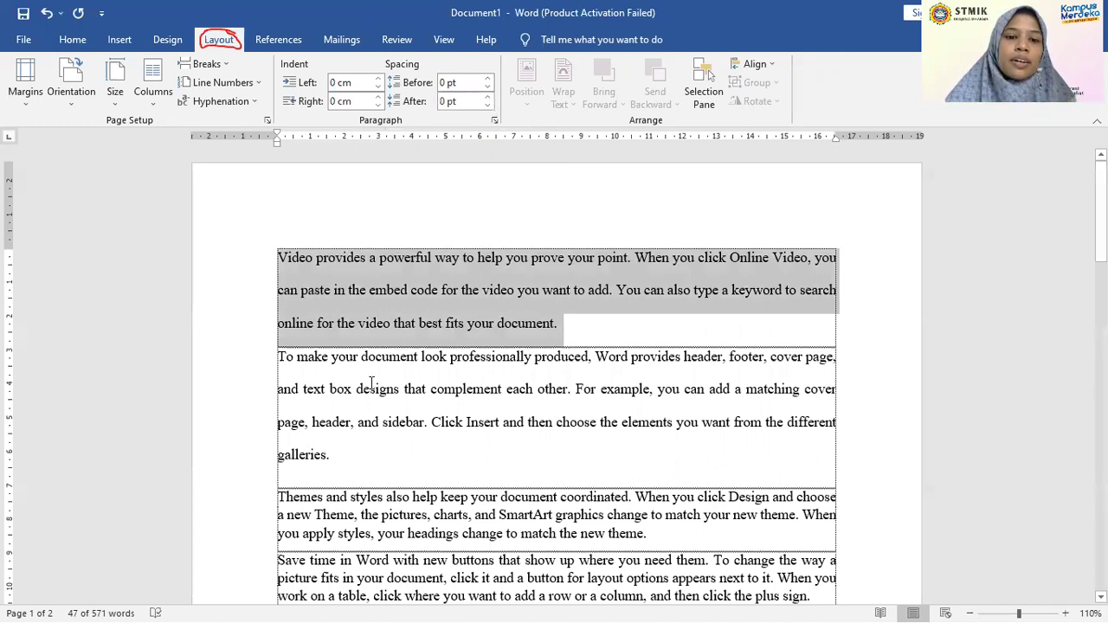
pyautogui.click(342, 461)
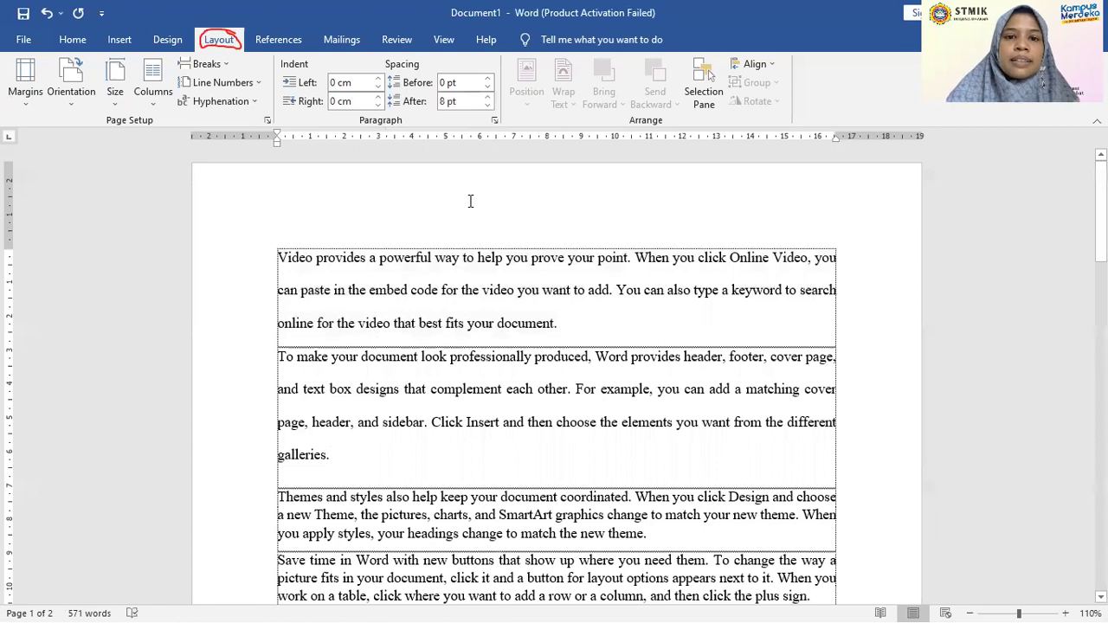
pyautogui.click(327, 371)
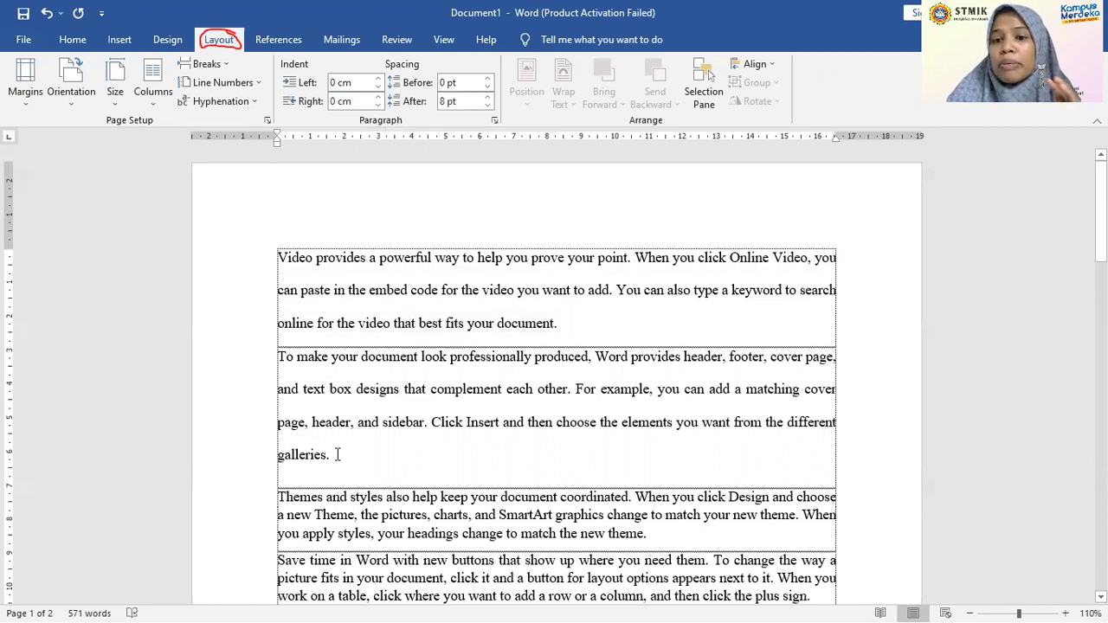
pyautogui.moveTo(561, 322); pyautogui.dragTo(297, 257)
pyautogui.click(295, 356)
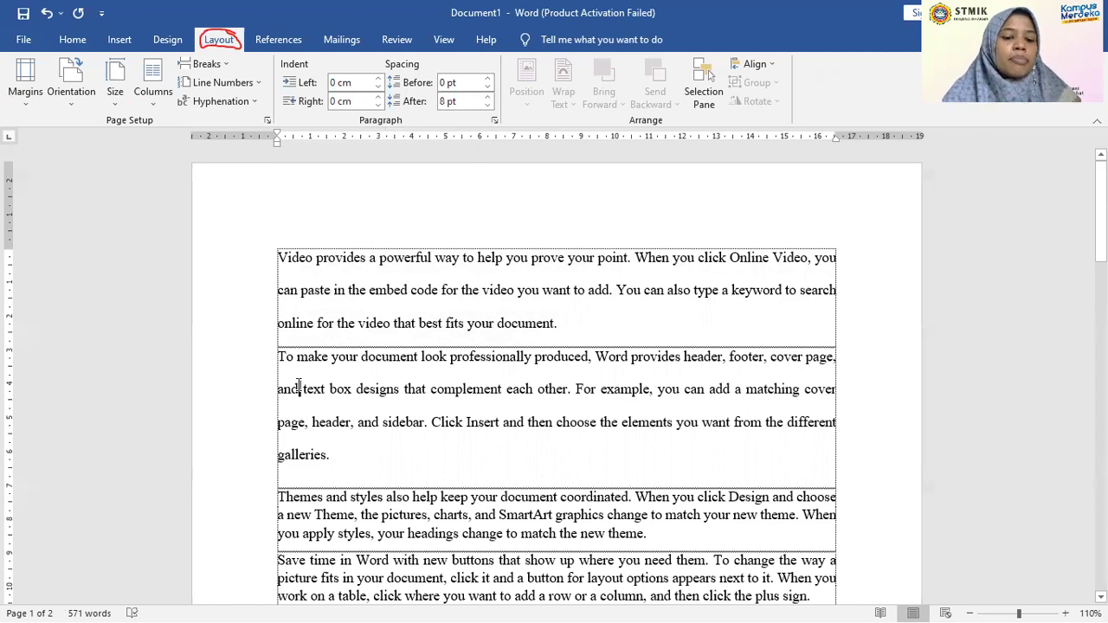
# Step: Set the spacing after every paragraph in the document to 0 pt
pyautogui.hotkey('ctrl', 'a')
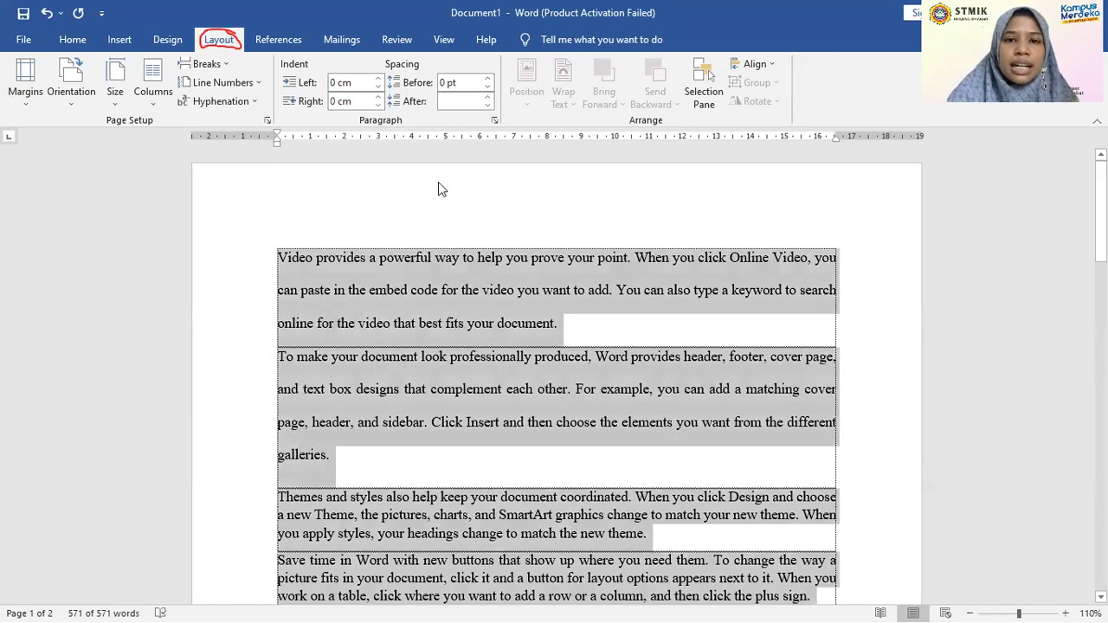
pyautogui.click(452, 102)
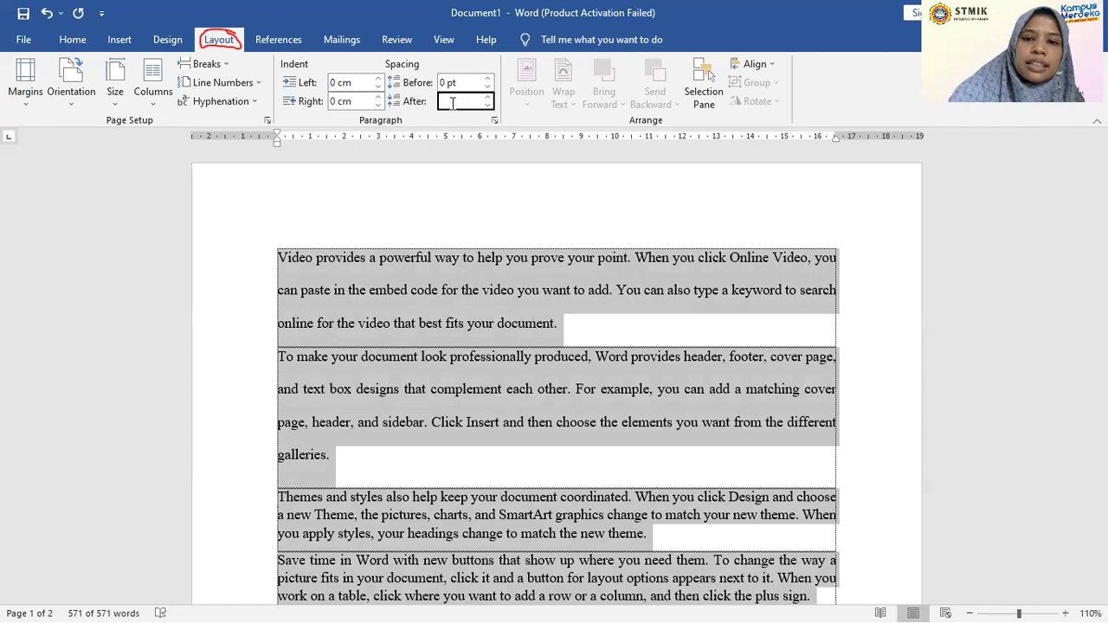
pyautogui.write('0')
pyautogui.press('Return')
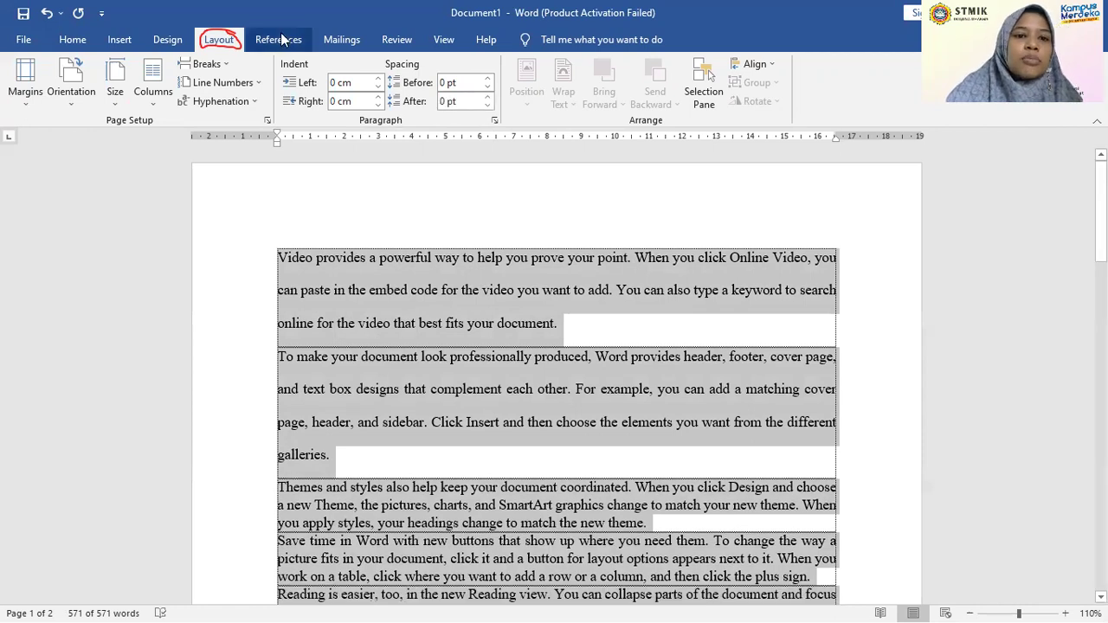
# Step: Set the line spacing of all the selected document text to 2.0
pyautogui.click(73, 40)
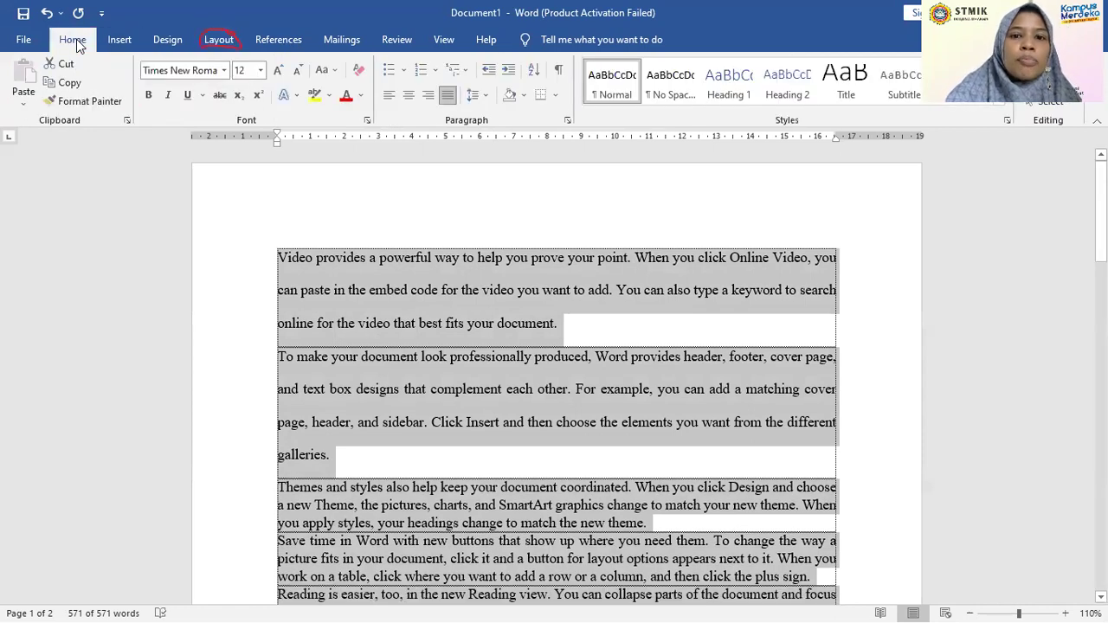
pyautogui.click(475, 96)
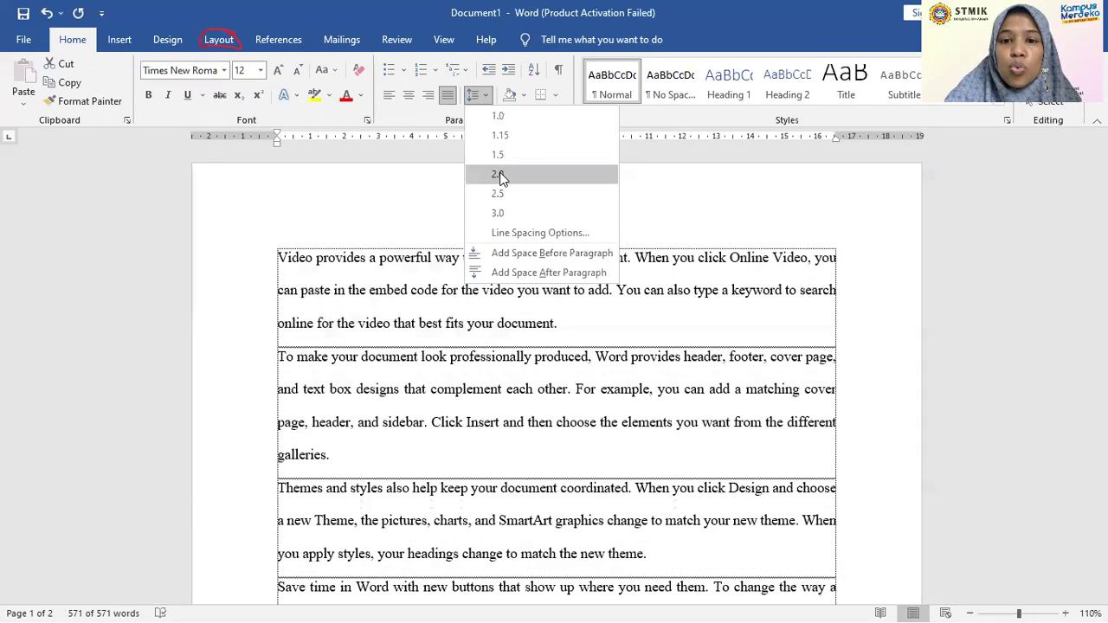
pyautogui.click(499, 169)
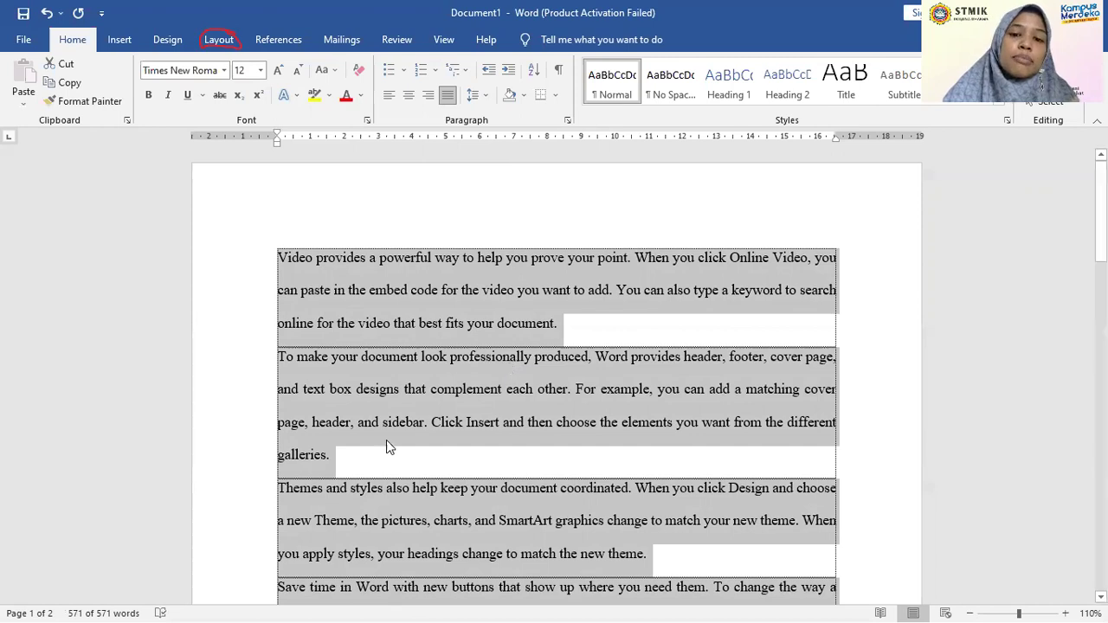
# Step: Insert an empty paragraph after the second paragraph, which ends with "galleries."
pyautogui.click(354, 467)
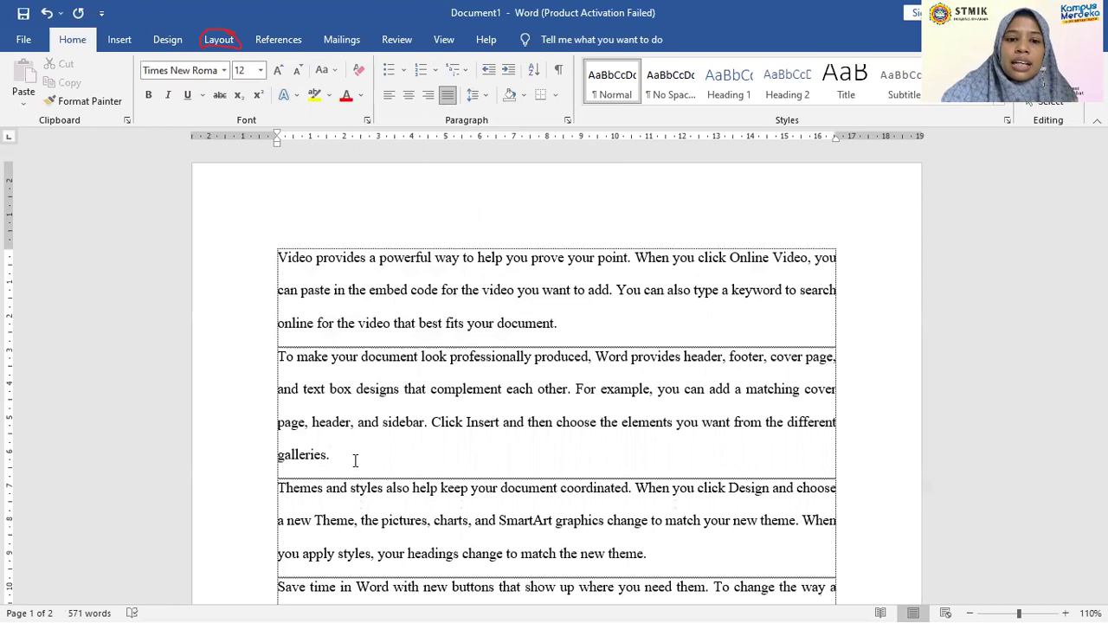
pyautogui.press('Return')
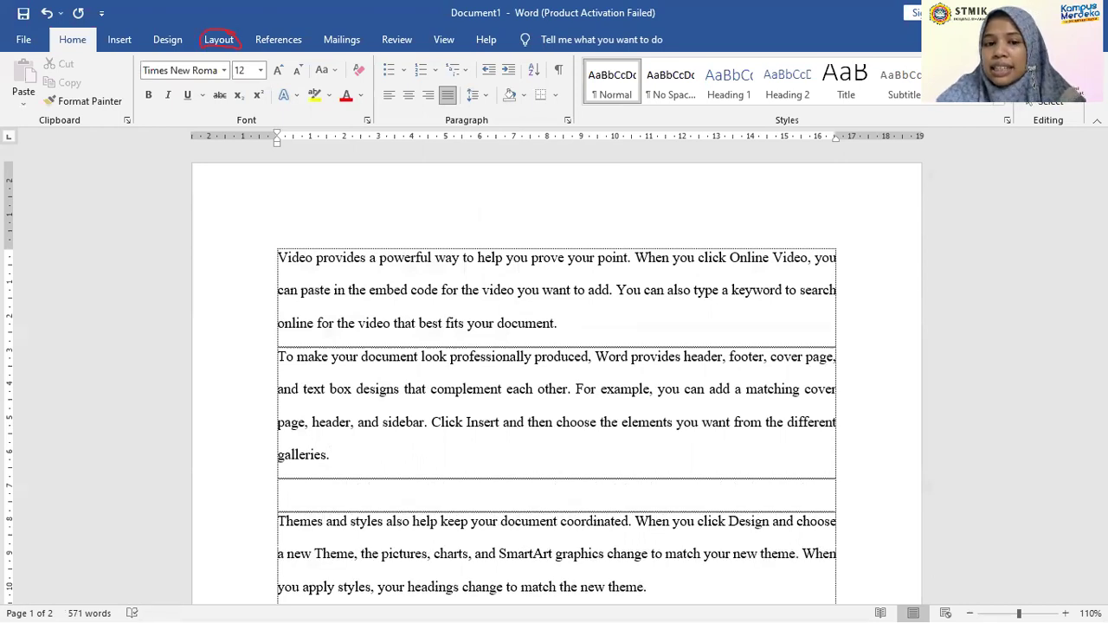
pyautogui.click(346, 460)
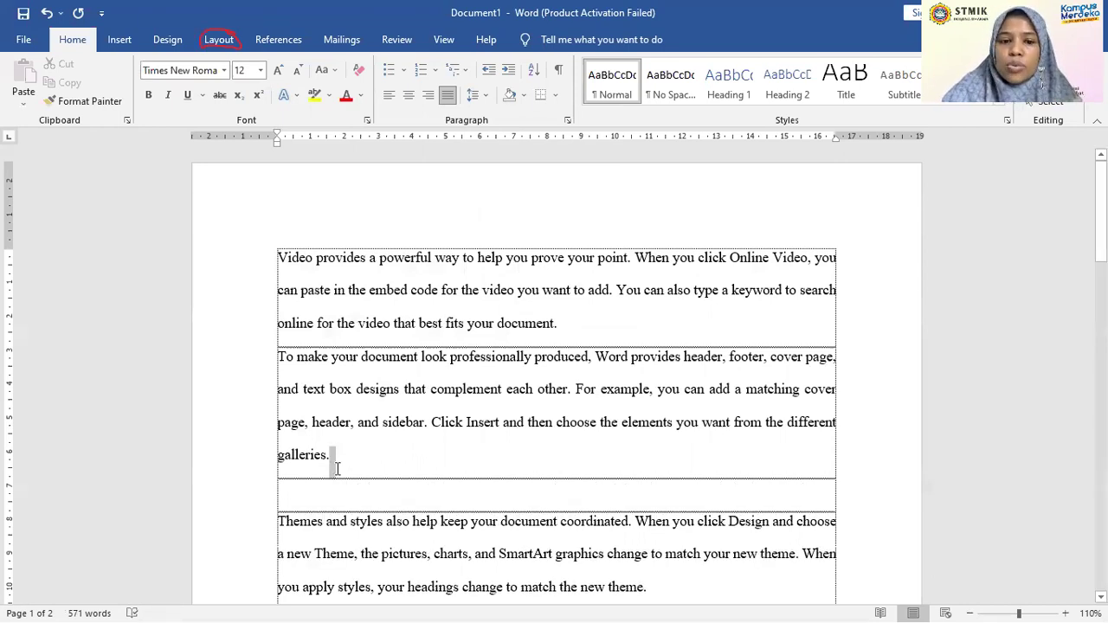
pyautogui.click(285, 490)
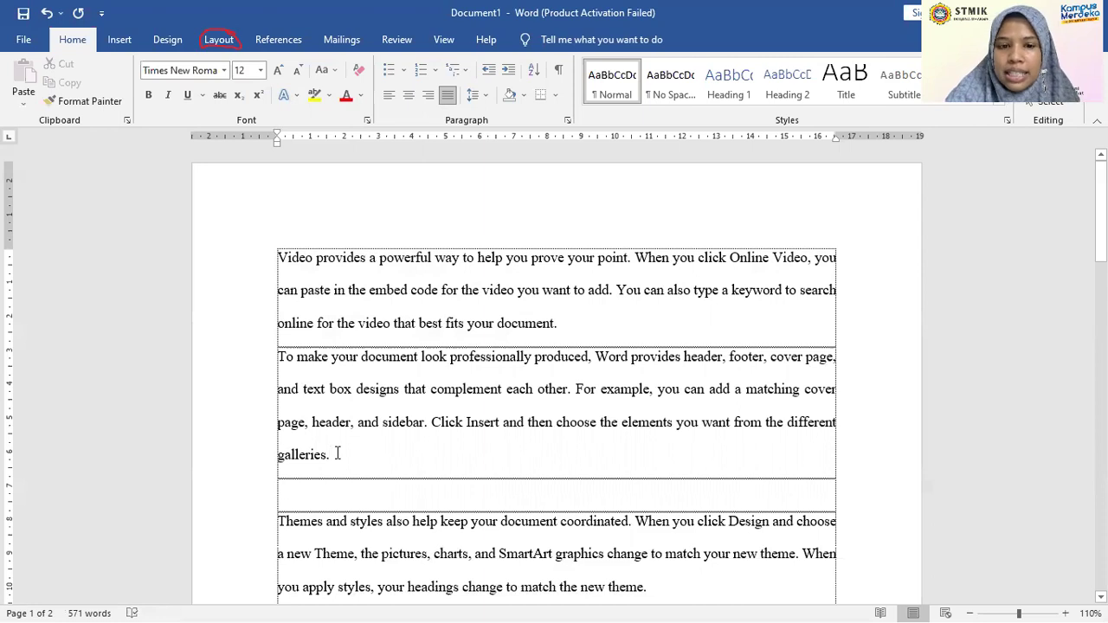
pyautogui.press('Down')
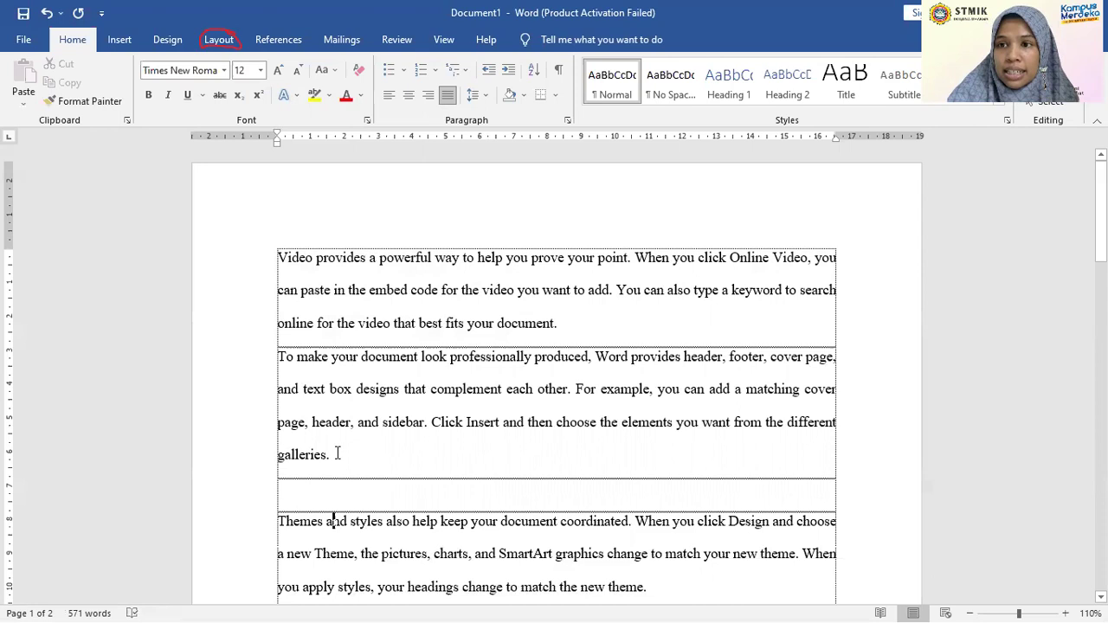
# Step: Set the line spacing of the empty paragraph between the second and third text paragraphs to 1.0
pyautogui.click(290, 493)
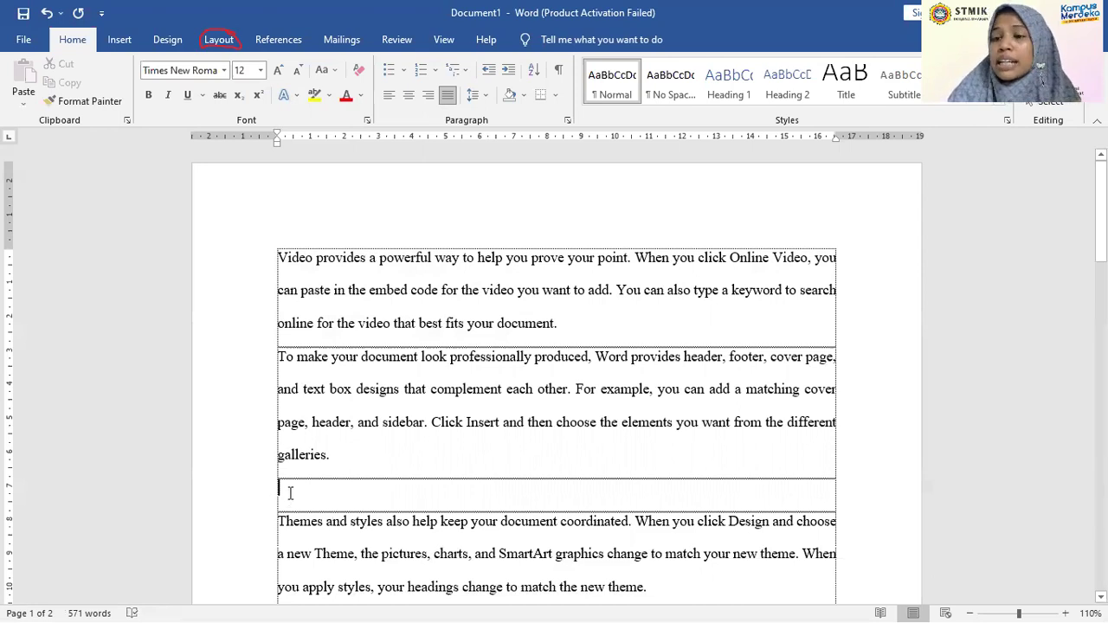
pyautogui.click(485, 95)
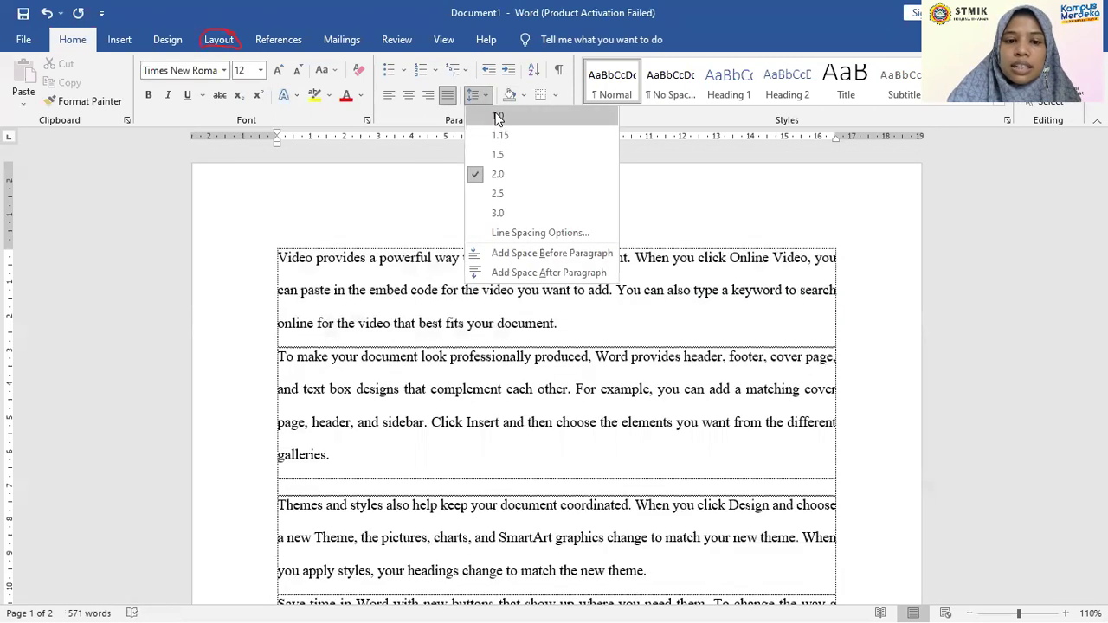
pyautogui.click(498, 118)
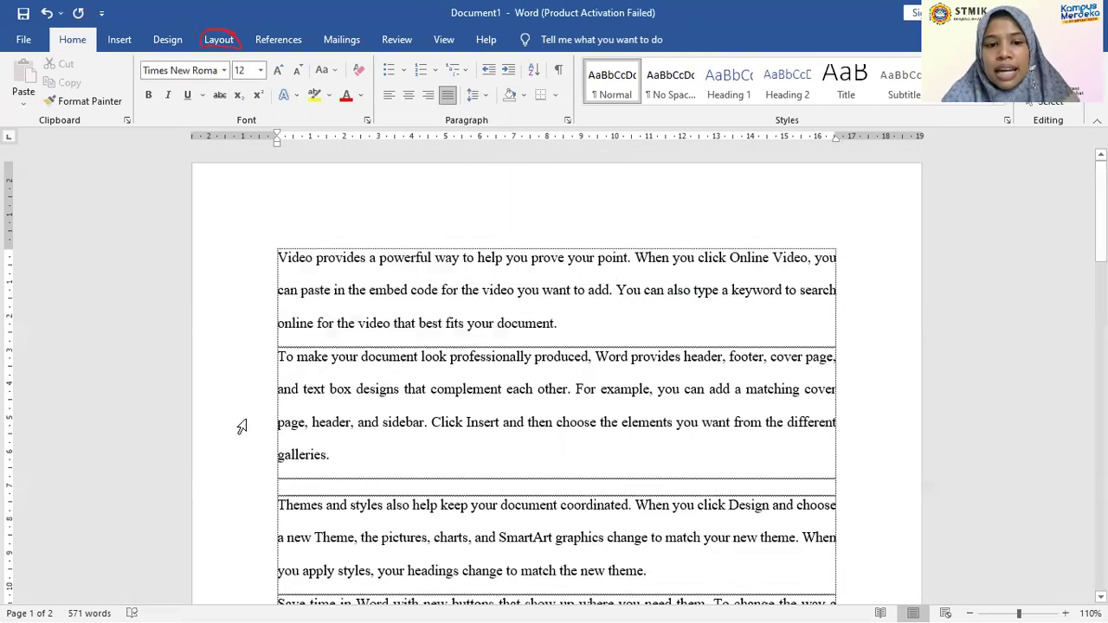
pyautogui.click(267, 453)
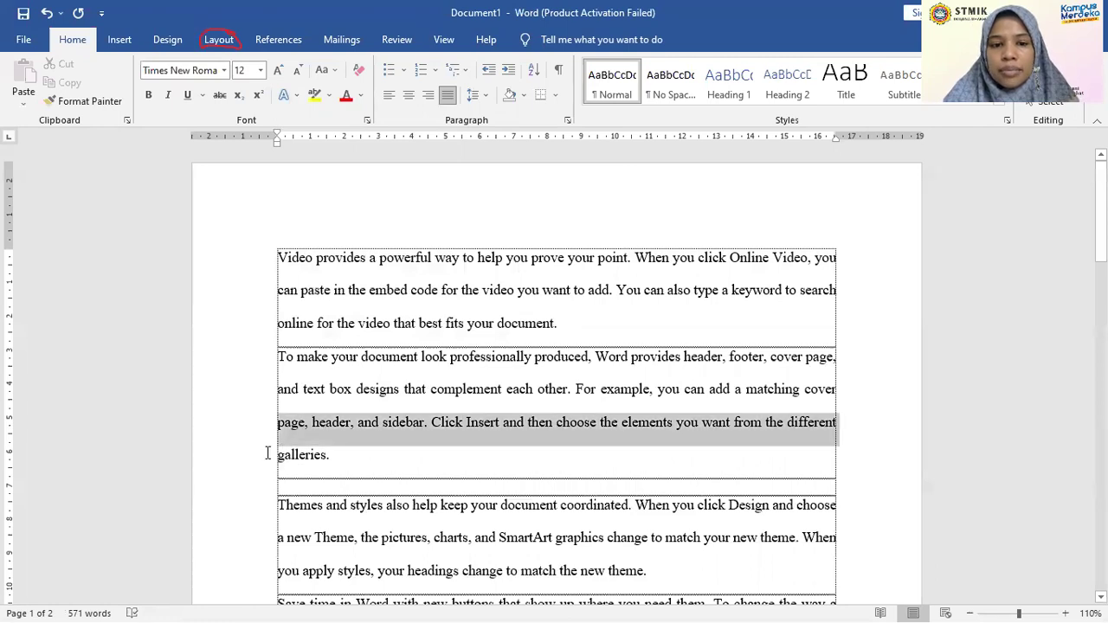
pyautogui.moveTo(341, 455); pyautogui.dragTo(274, 454)
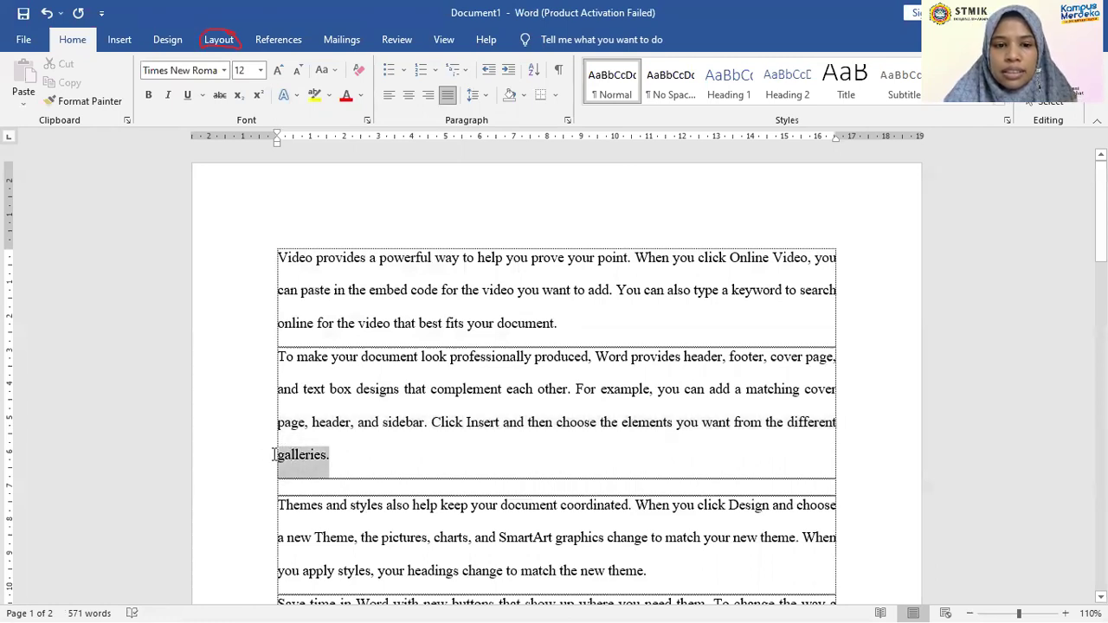
pyautogui.click(281, 504)
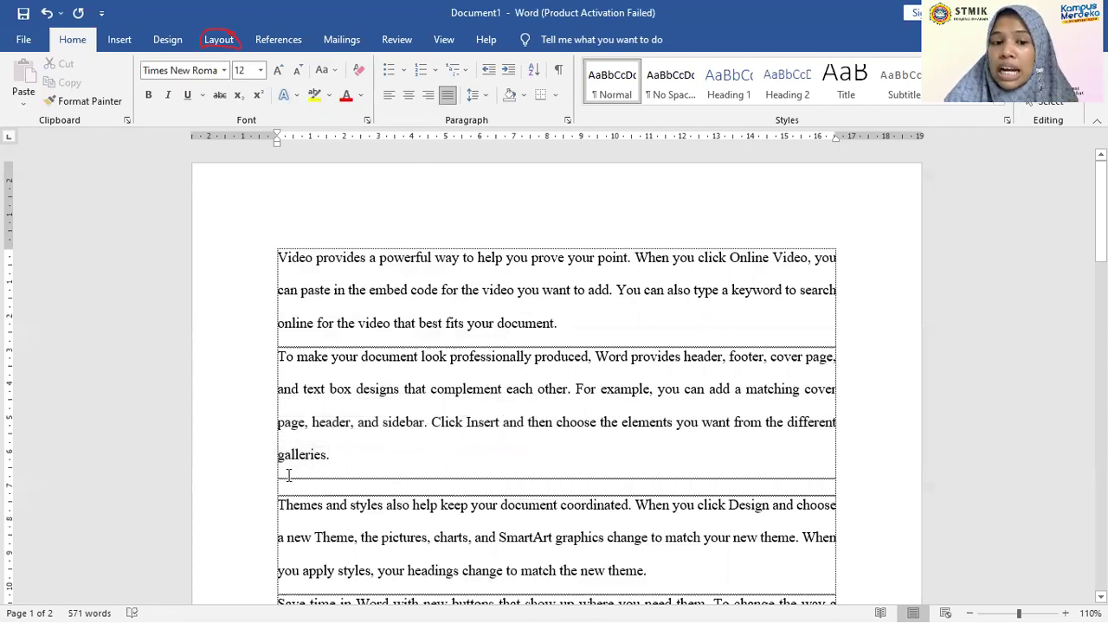
# Step: Change the empty paragraph's line spacing to 2.0 and return it to single spacing (1.0)
pyautogui.click(286, 486)
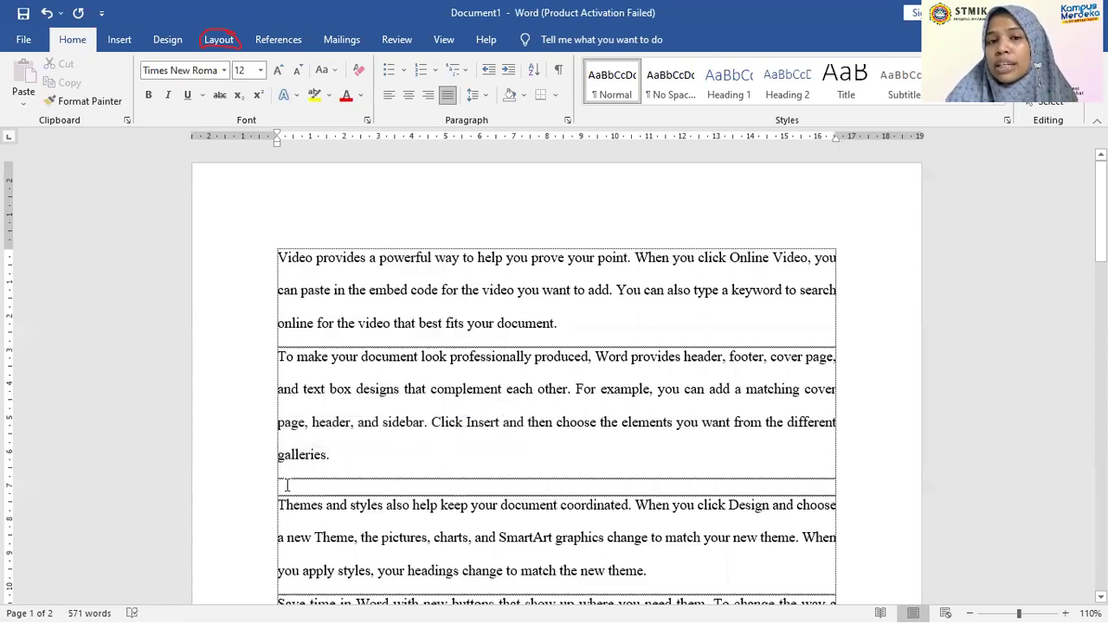
pyautogui.click(488, 100)
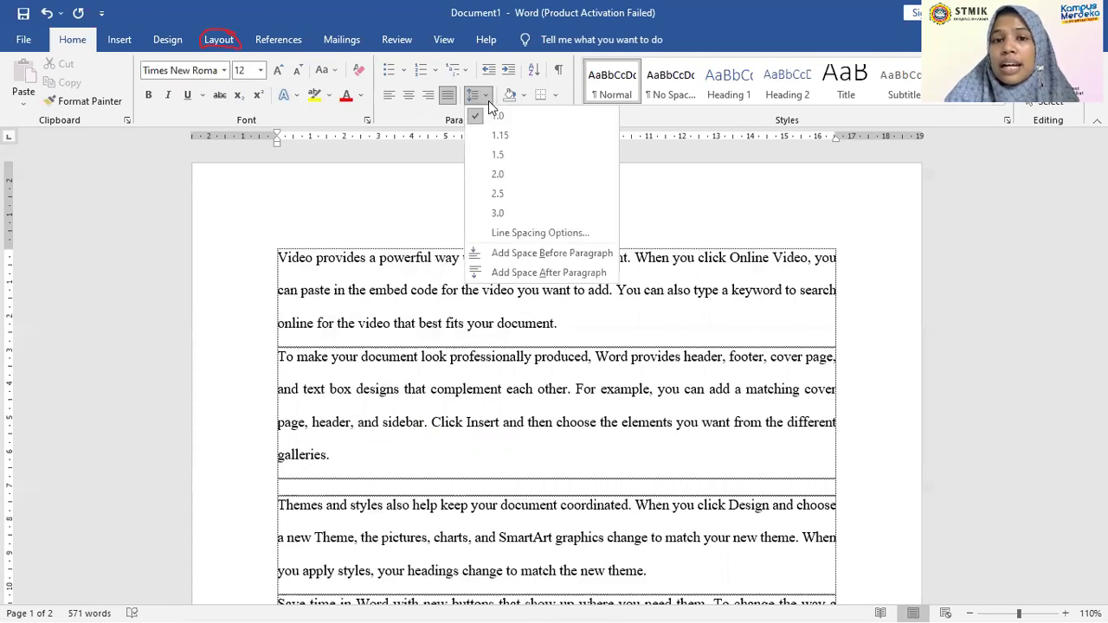
pyautogui.click(505, 172)
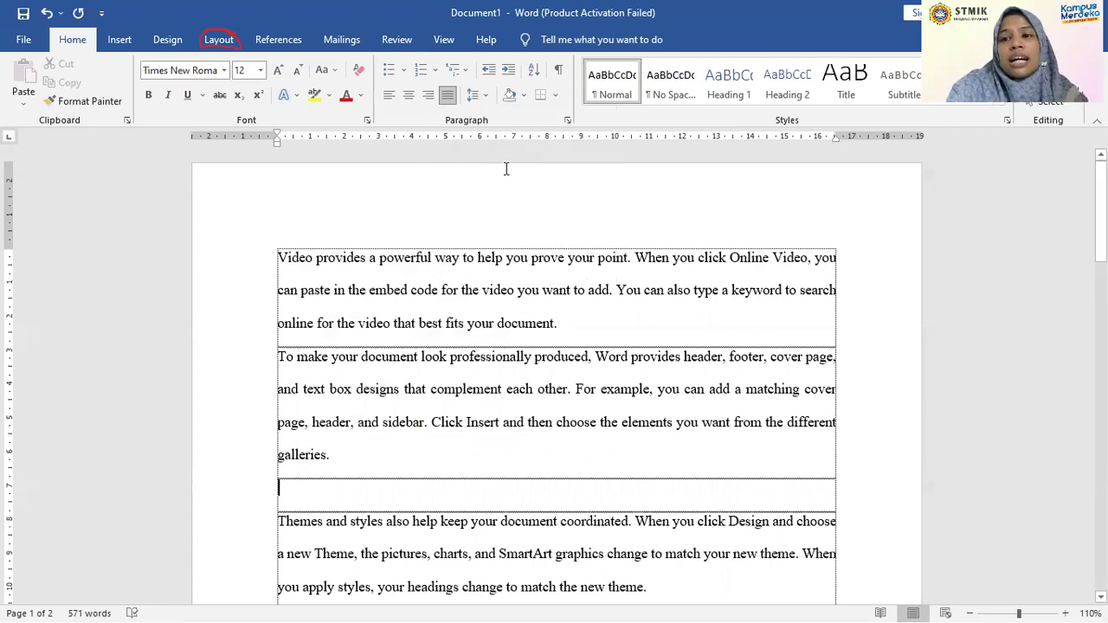
pyautogui.hotkey('ctrl', '1')
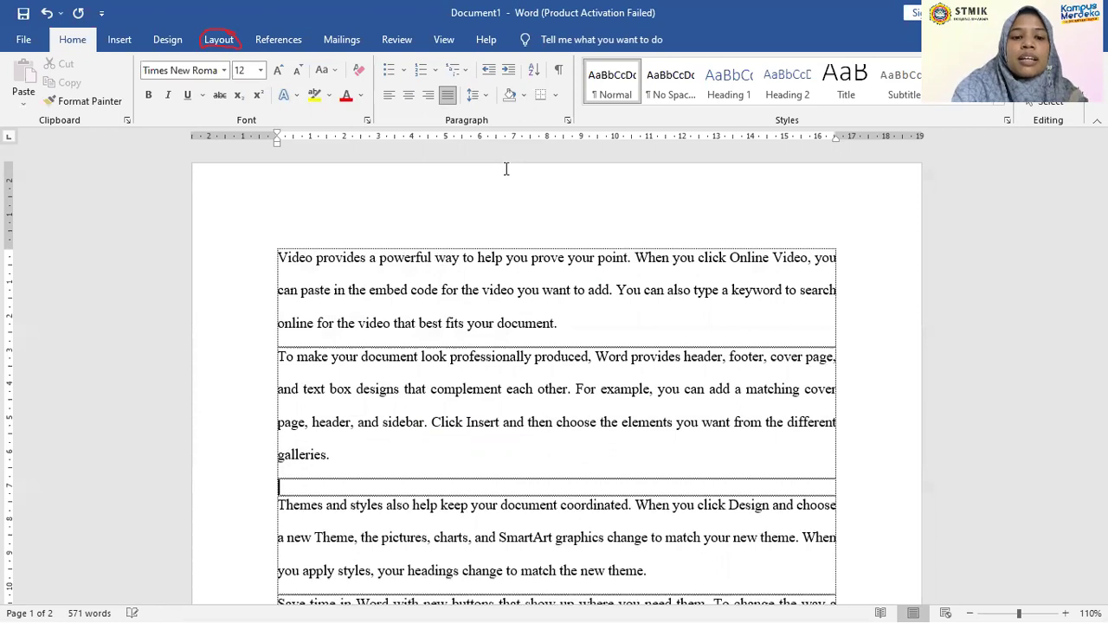